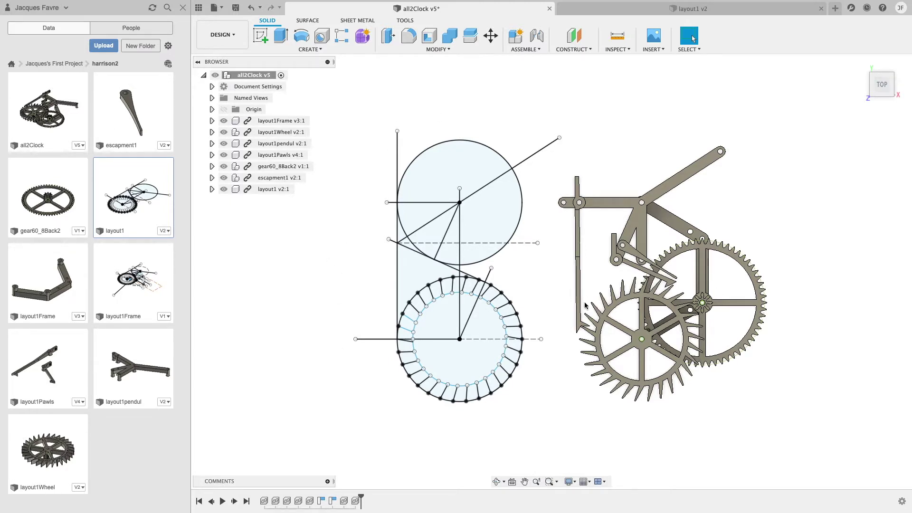
mouse_move(884, 92)
mouse_down()
mouse_move(862, 84)
mouse_move(901, 81)
mouse_move(883, 81)
mouse_up()
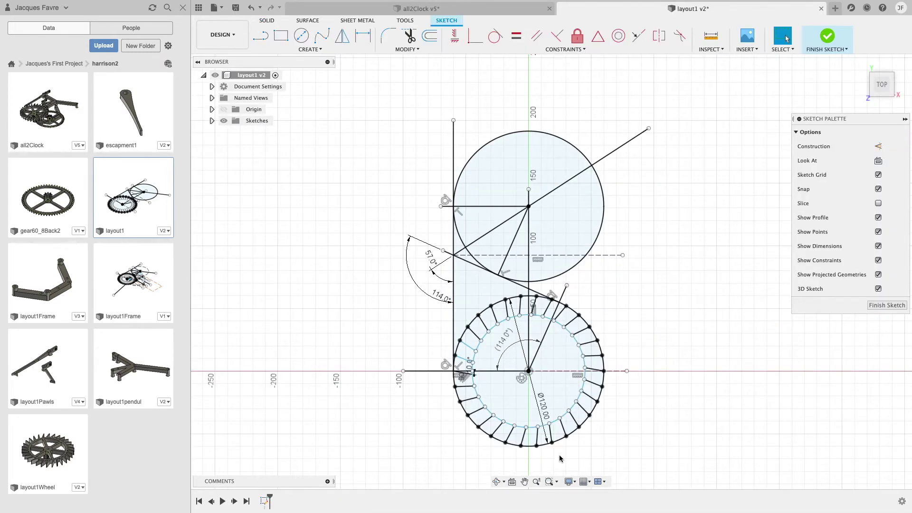
click(491, 443)
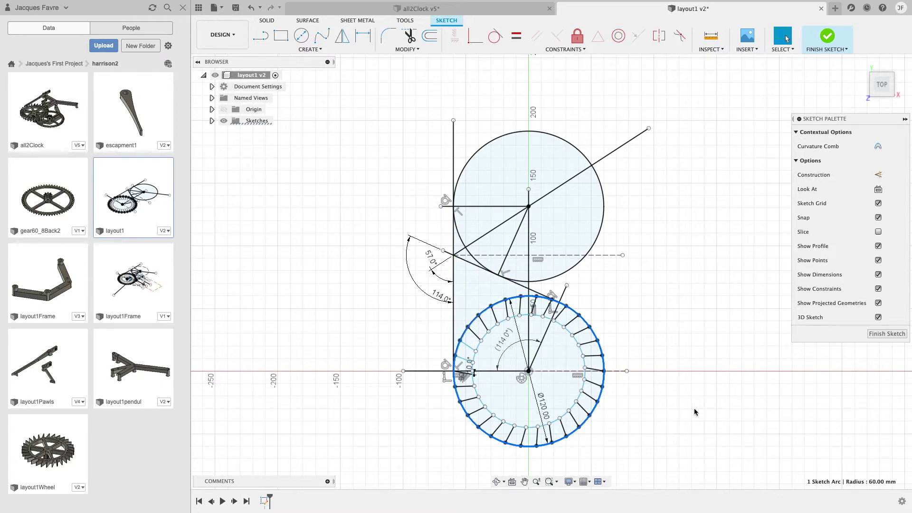
Step: Create a new design and start a sketch on the horizontal XY origin plane
click(215, 8)
click(294, 42)
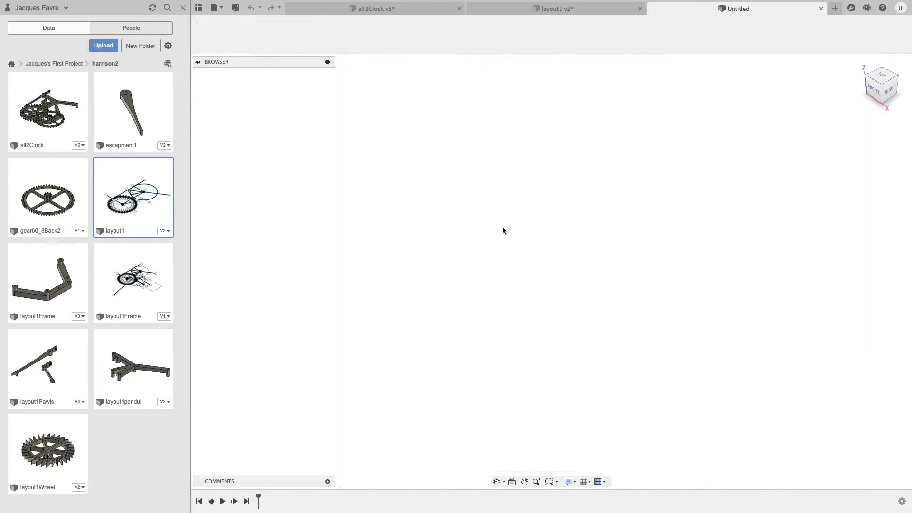
click(310, 49)
click(295, 67)
click(599, 273)
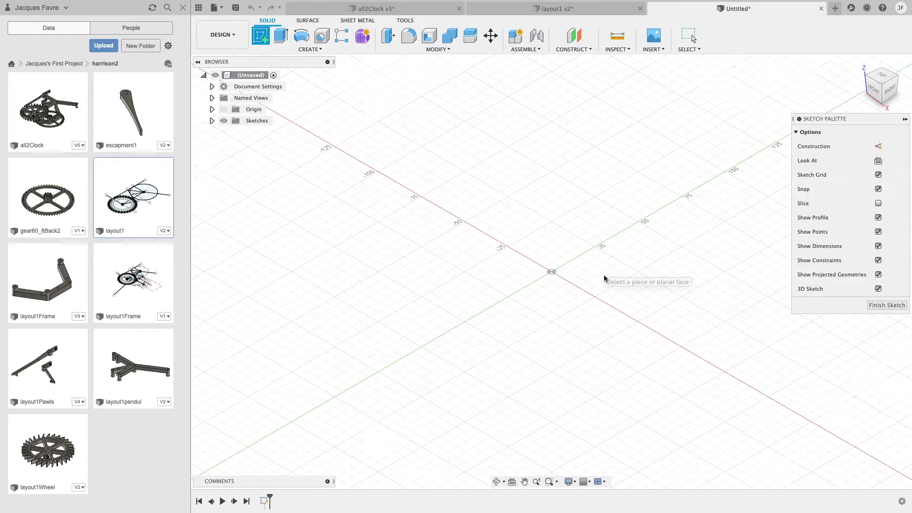
Step: Draw a circle of 120 mm diameter centred on the sketch origin
click(301, 35)
click(550, 272)
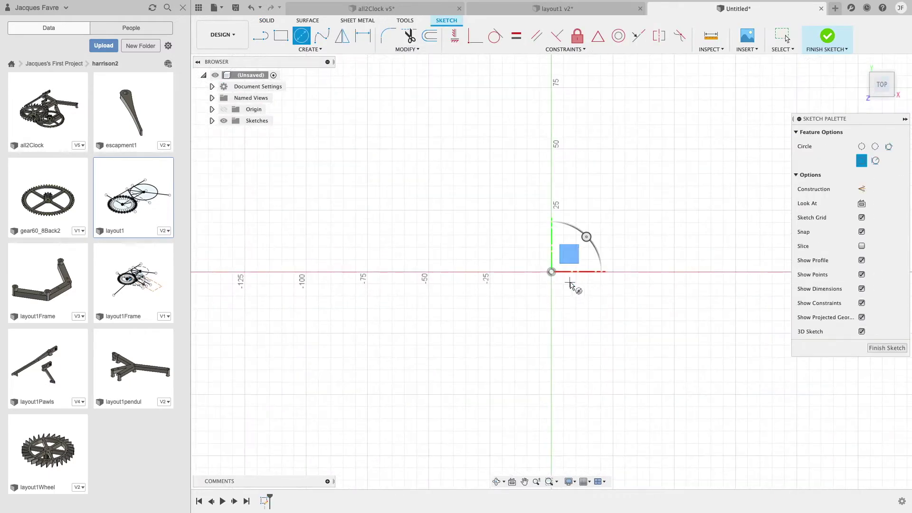
text(12)
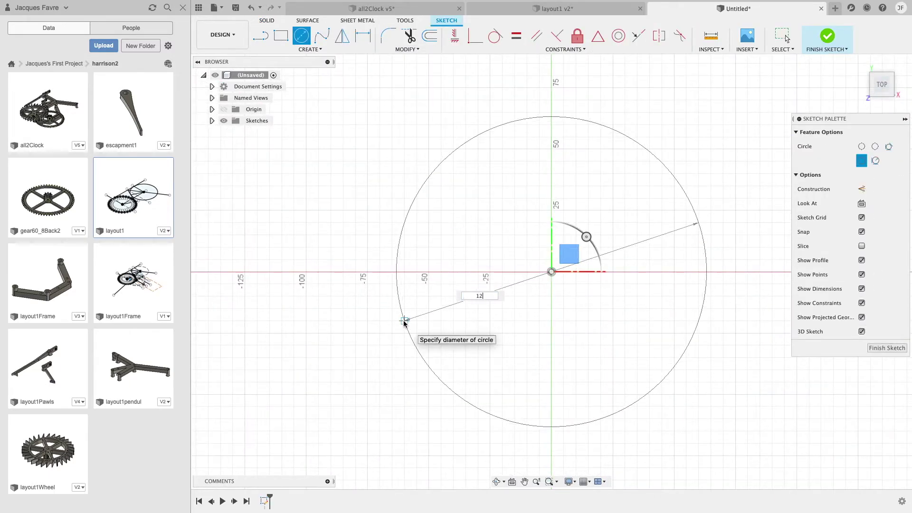
text(0)
key(Return)
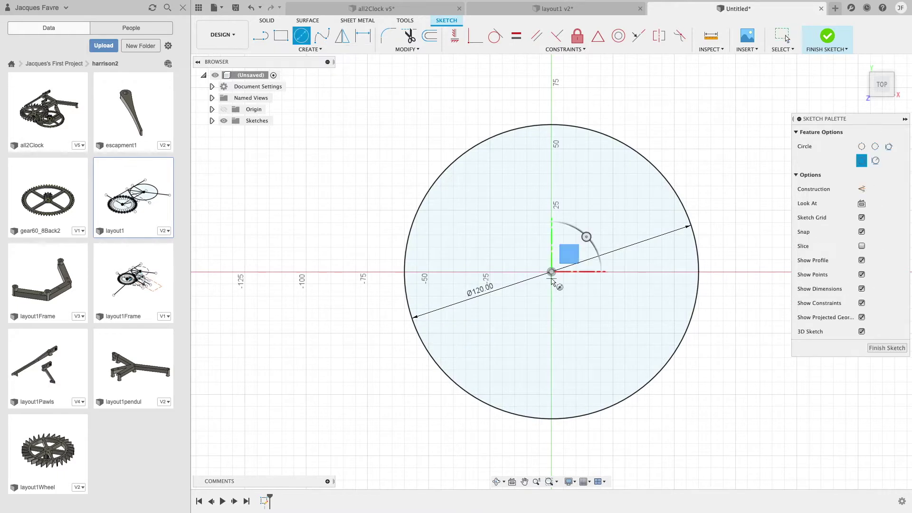
Step: Draw a concentric 90 mm diameter circle on the origin inside the outer circle
click(550, 278)
text(90)
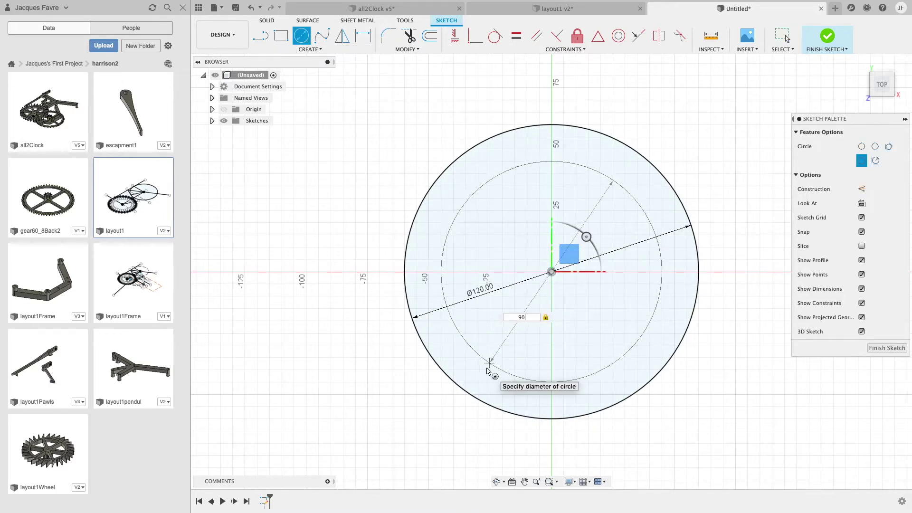
key(Return)
key(Escape)
Step: Draw a vertical line about 175 mm long upward from the circles' common centre
scroll(486, 370, down, 3)
click(268, 42)
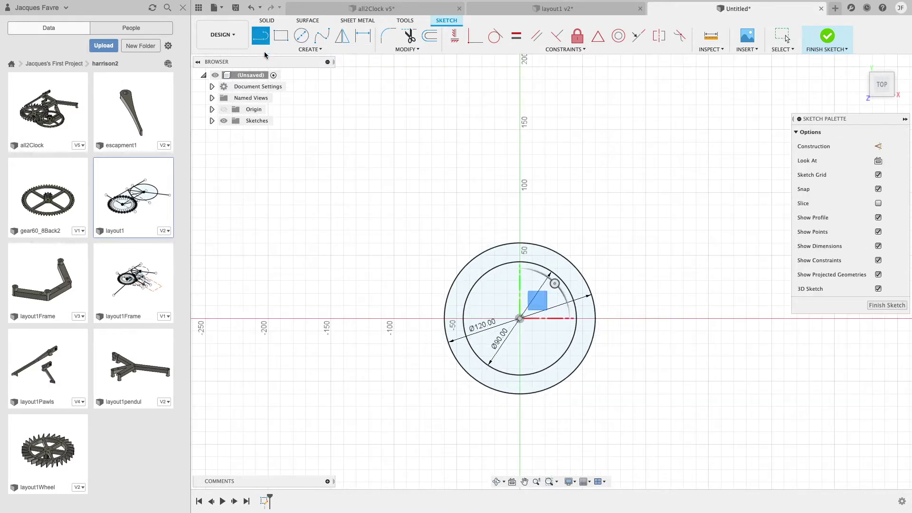
click(519, 319)
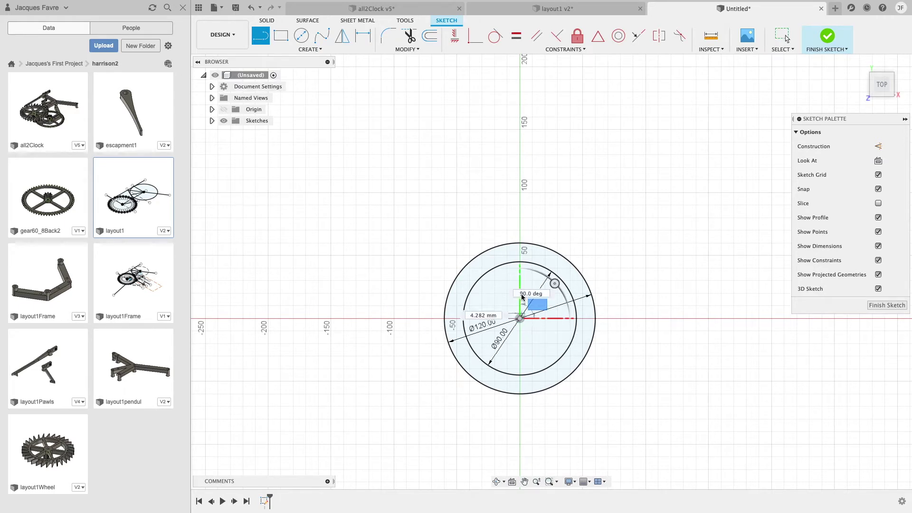
click(520, 98)
right_click(520, 98)
click(546, 99)
Step: Draw a vertical line about 175 mm long upward from the outer circle's leftmost point, tangent to that circle
right_click(363, 318)
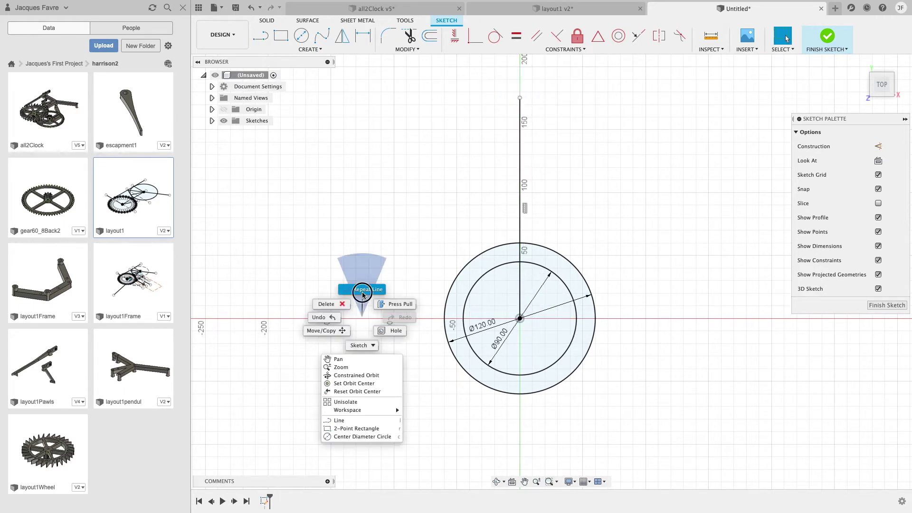
click(363, 291)
click(444, 318)
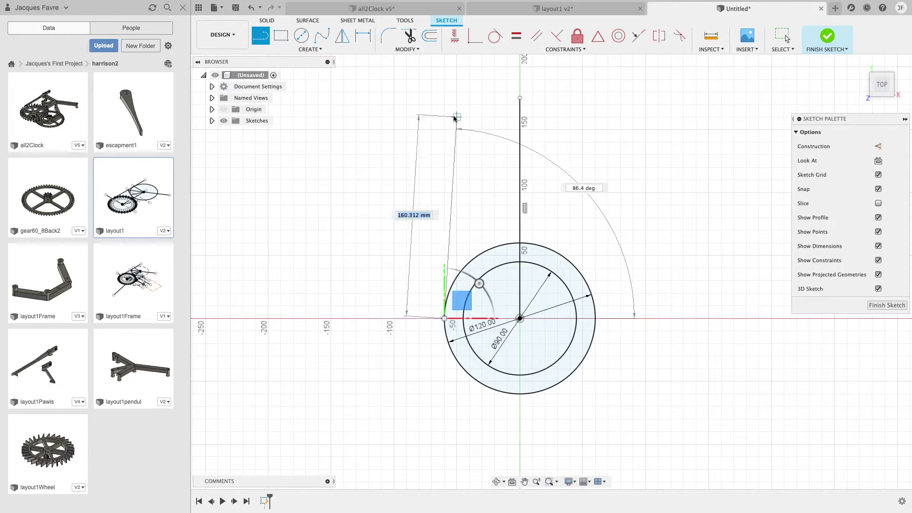
click(444, 99)
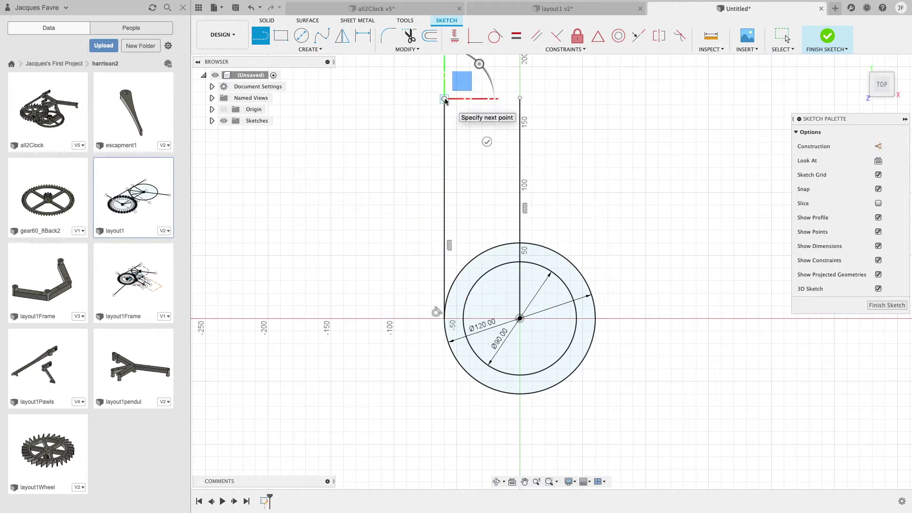
right_click(444, 98)
click(484, 99)
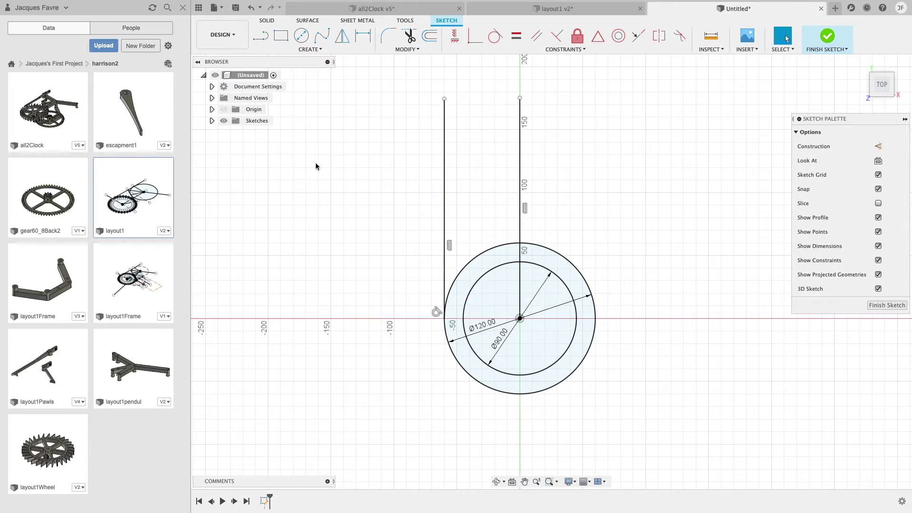
Step: Draw a tooth line about 20.6 mm long from the outer circle's leftmost point inward, sloping 10 degrees below the horizontal
click(260, 35)
click(448, 294)
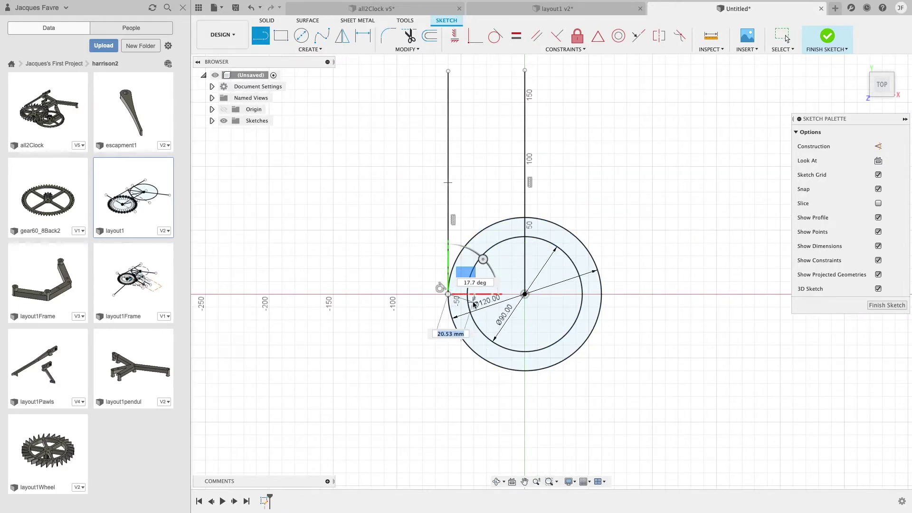
scroll(473, 302, up, 5)
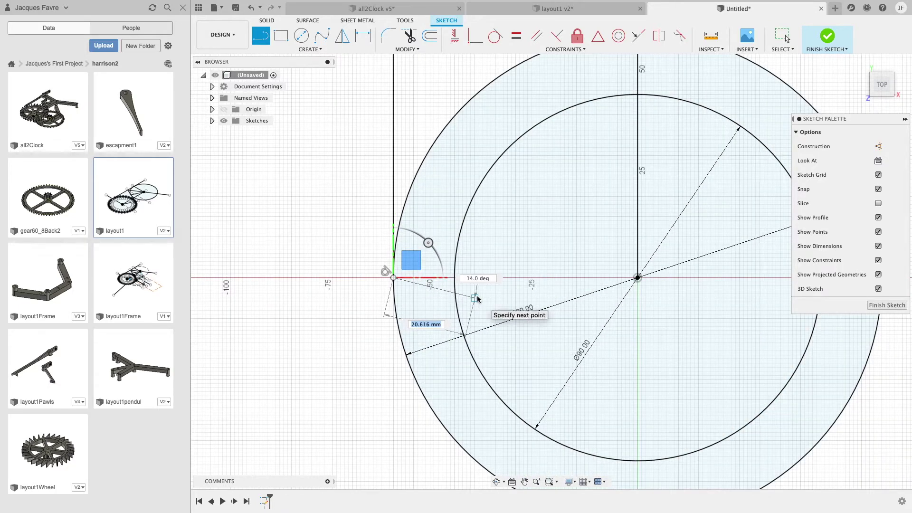
text(10)
key(Tab)
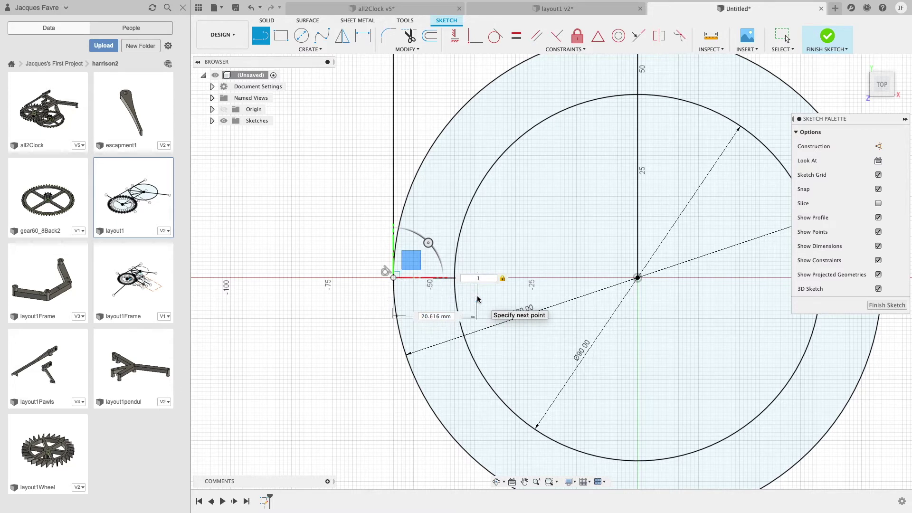
key(Return)
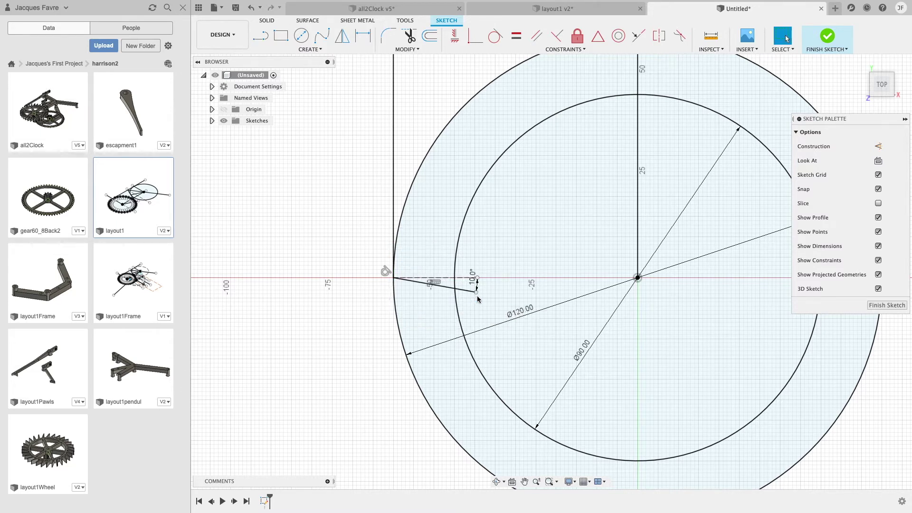
Step: Create a full circular pattern of the sloped tooth line around the circle centre with a quantity of 30
scroll(477, 298, down, 2)
click(310, 49)
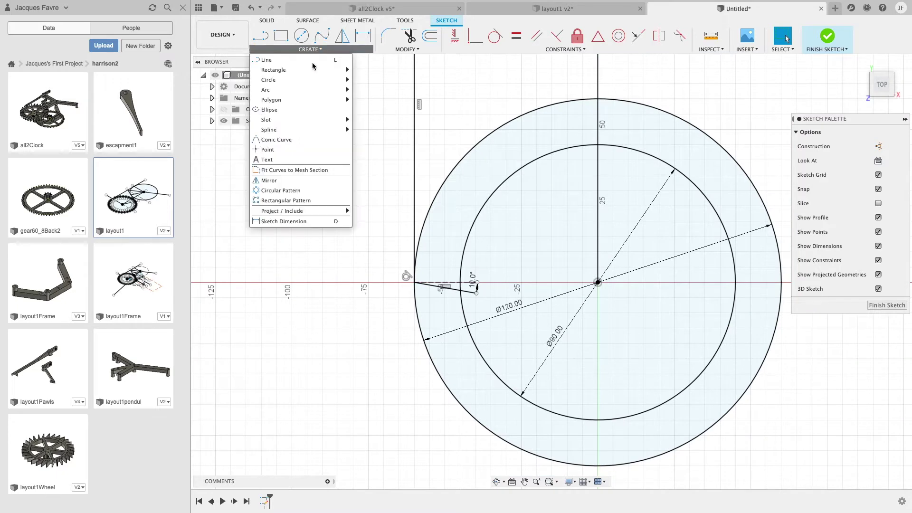
click(280, 189)
click(454, 292)
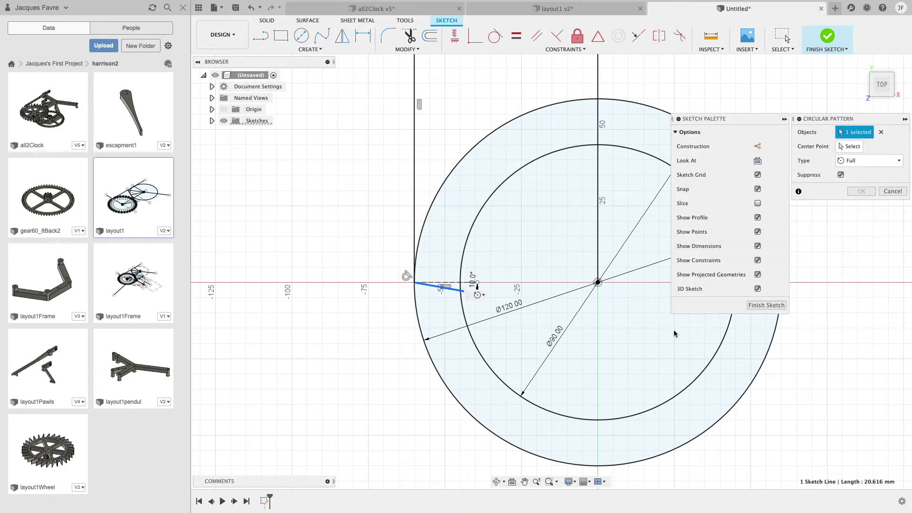
click(599, 283)
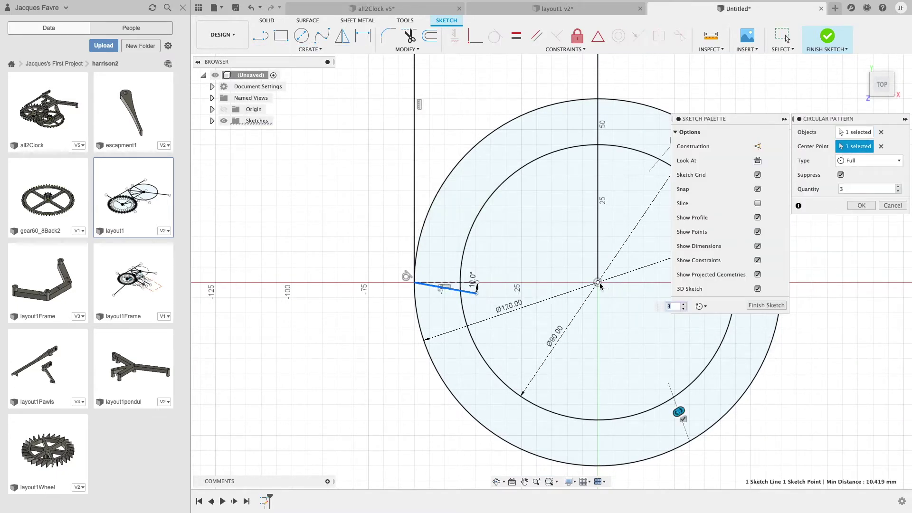
text(0)
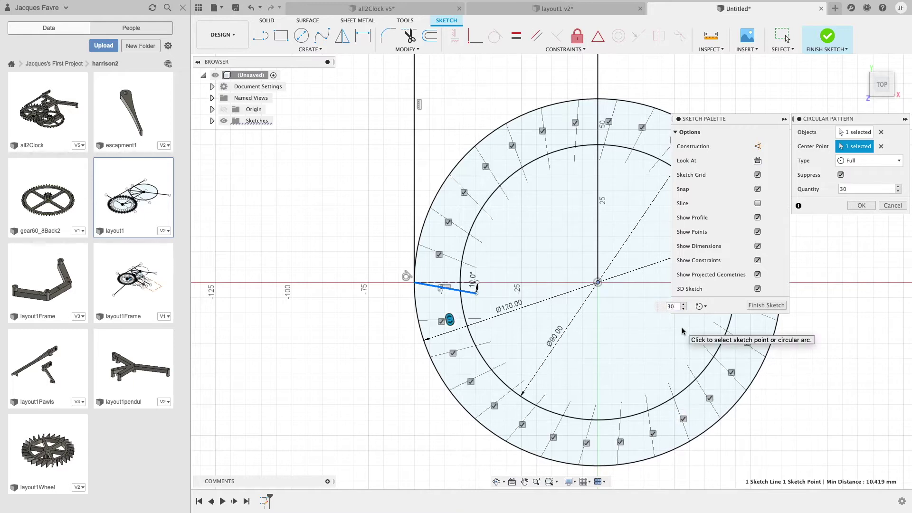
key(Return)
Step: Draw a horizontal line about 95 mm long from the wheel centre leftward past the outer circle
scroll(682, 327, down, 3)
middle_drag(718, 427, 627, 442)
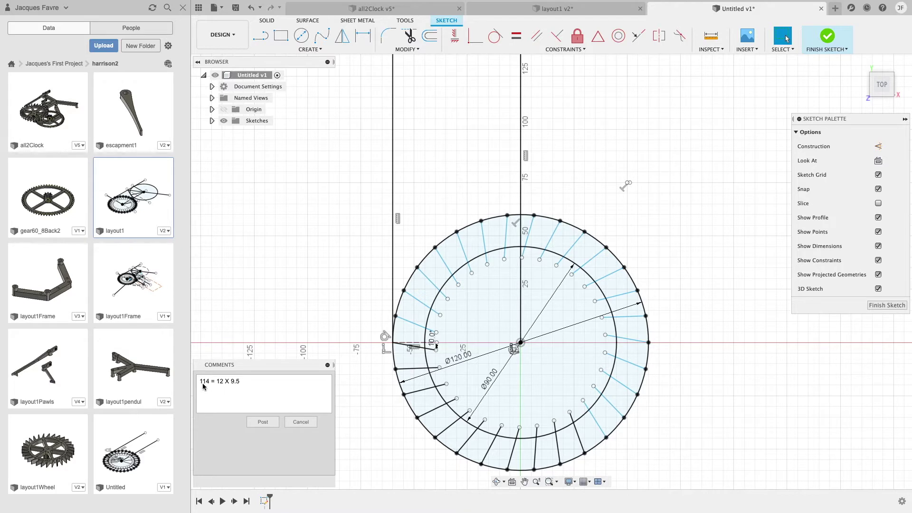
key(l)
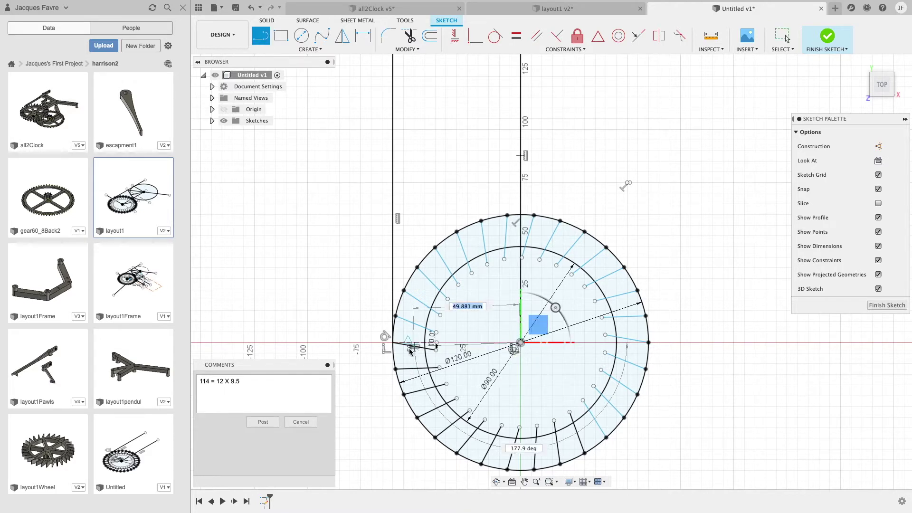
click(317, 342)
right_click(317, 342)
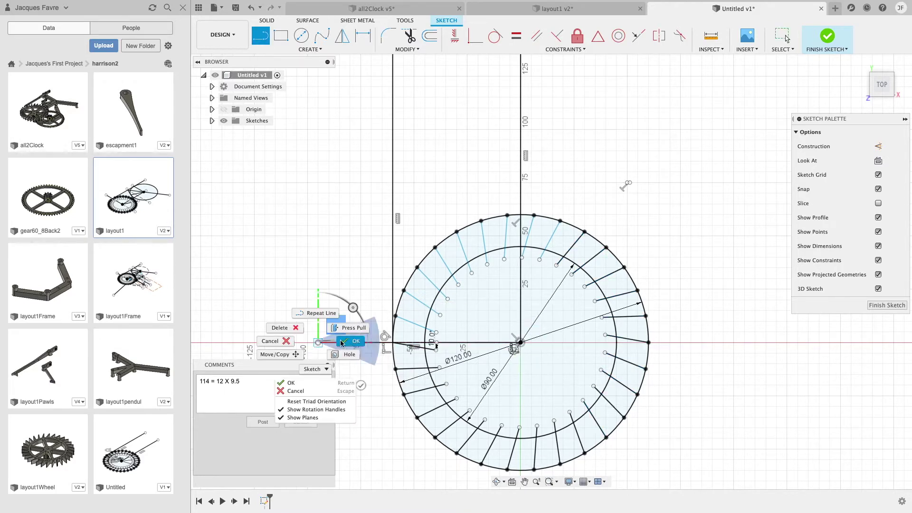
click(350, 342)
Step: Draw a slanted line about 96 mm long from the wheel centre up and to the right, beyond the outer circle
right_click(343, 292)
click(343, 262)
click(520, 342)
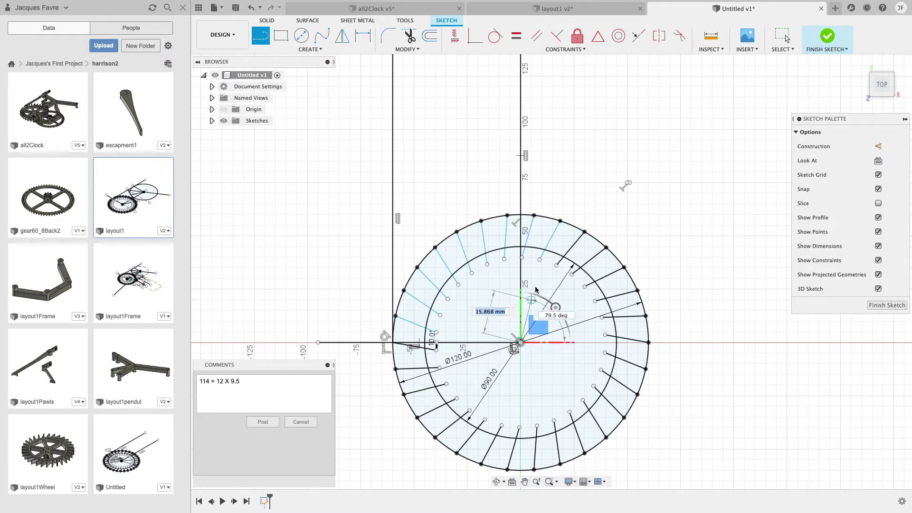
click(615, 161)
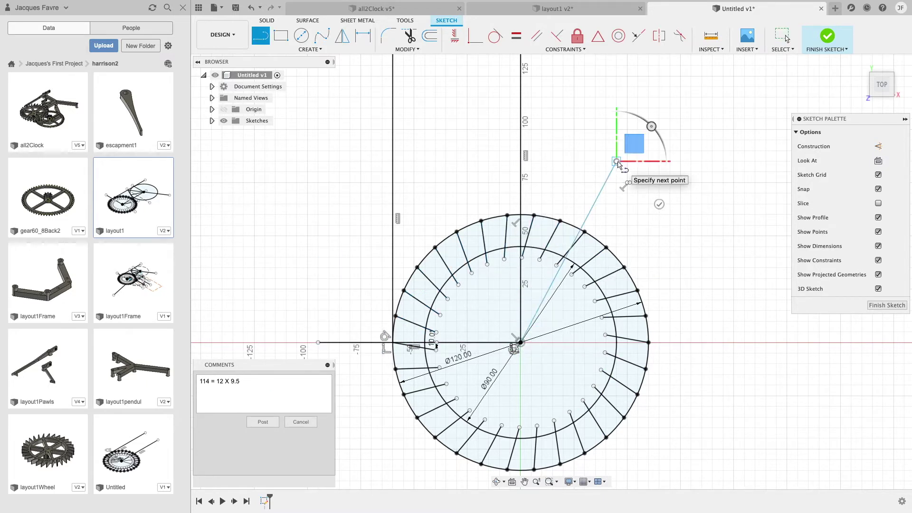
right_click(616, 161)
click(646, 151)
Step: Dimension the angle between the slanted line and the horizontal line through the wheel centre as 114 degrees
click(614, 169)
right_click(614, 168)
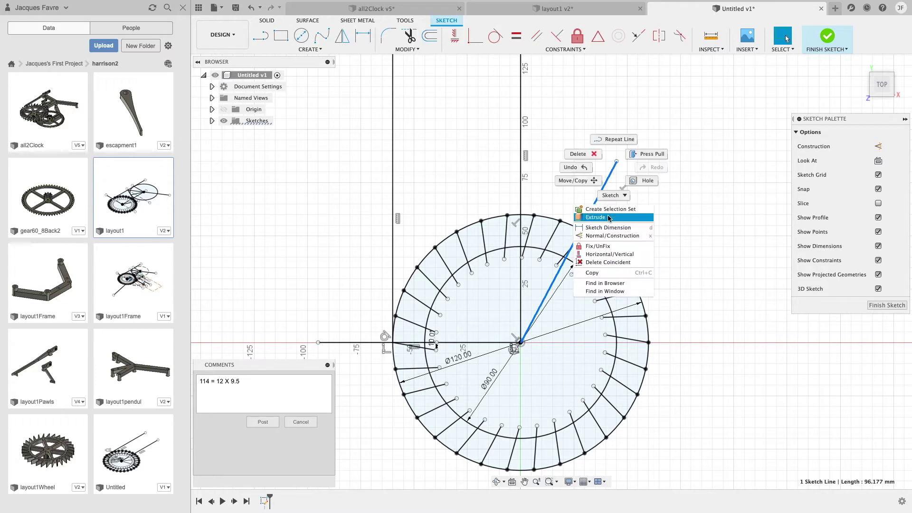
click(613, 233)
click(587, 221)
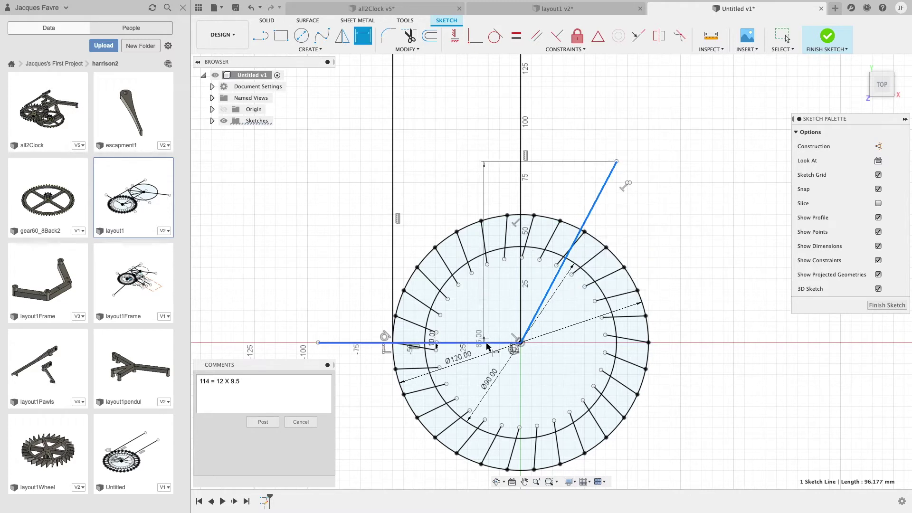
click(418, 342)
click(489, 306)
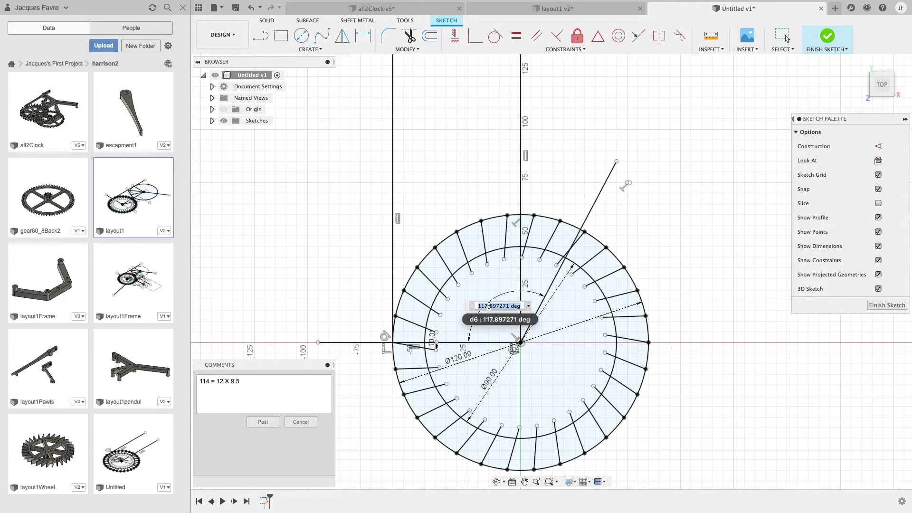
text(114)
key(Return)
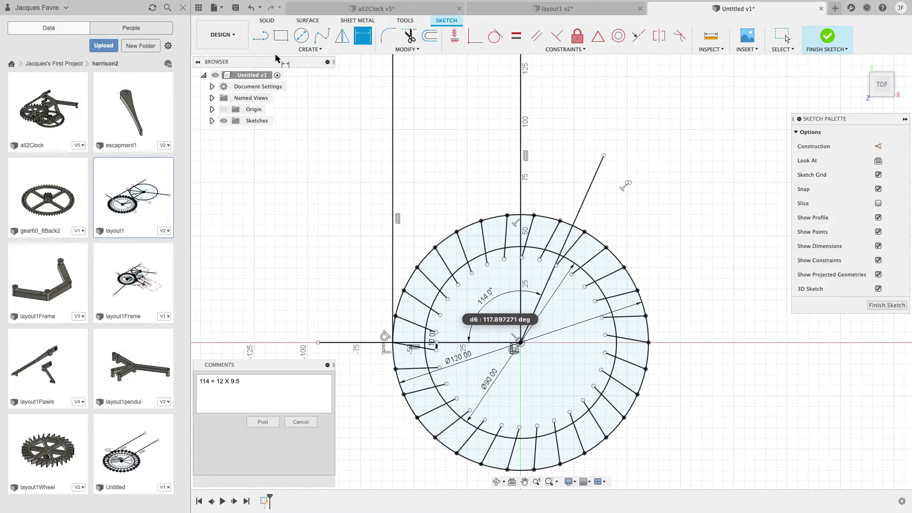
Step: Draw a line about 104 mm long, tangent to the outer circle where the slanted line crosses it, up-left past the left vertical line
key(l)
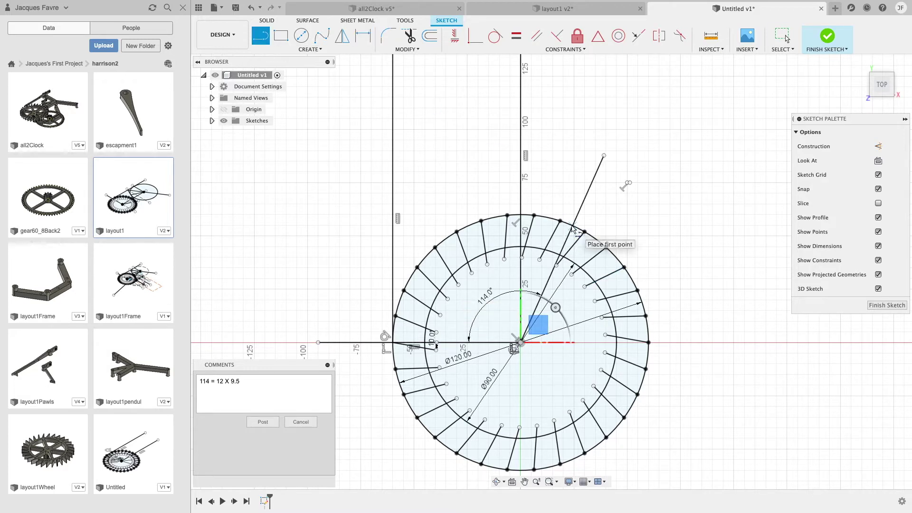
click(573, 225)
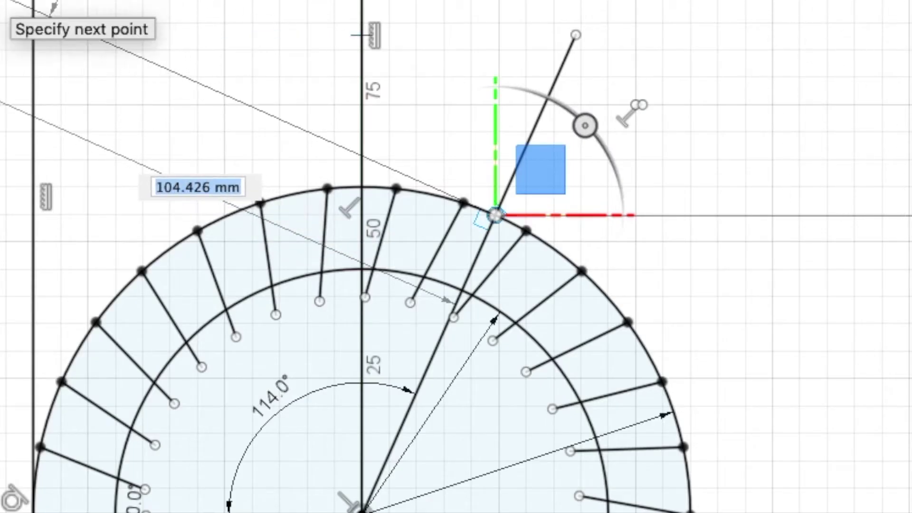
key(Tab)
key(Return)
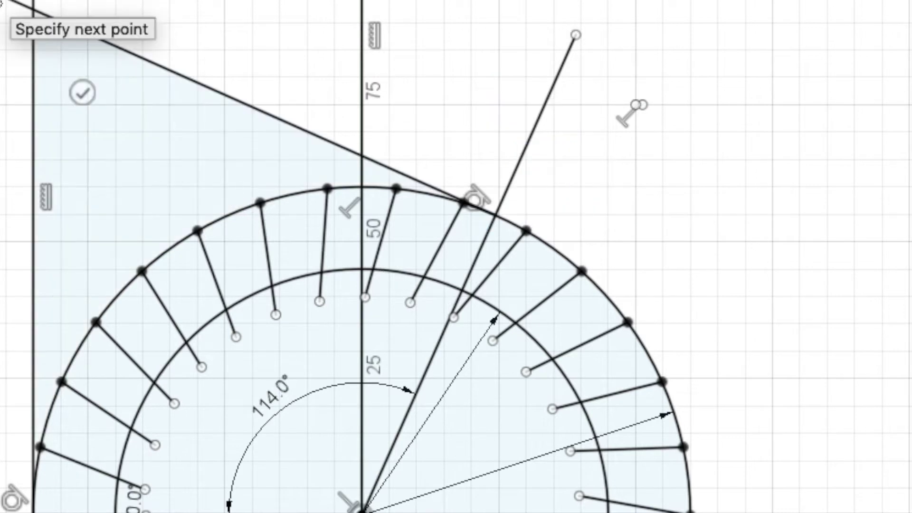
right_click(3, 2)
click(52, 4)
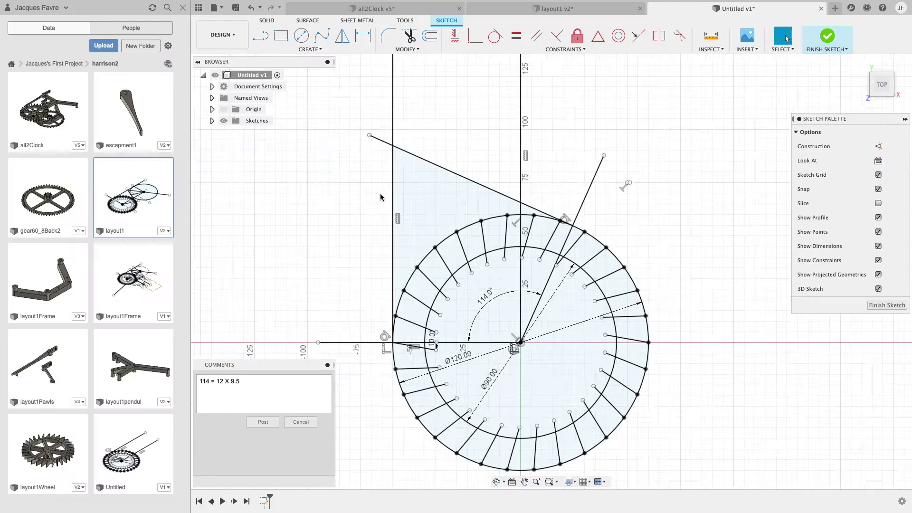
Step: Draw a slanted line from the intersection of the tangent line and left vertical line, up-right past the central vertical line
scroll(380, 197, down, 4)
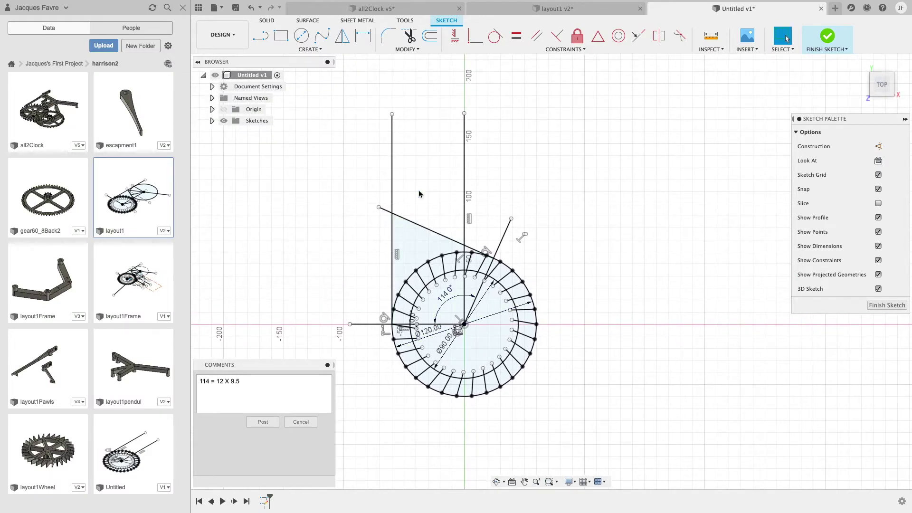
key(l)
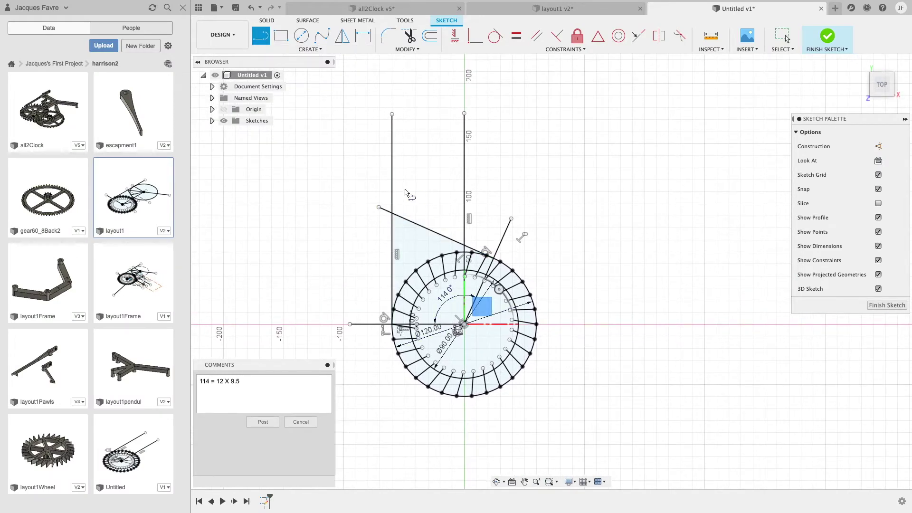
click(391, 212)
click(524, 132)
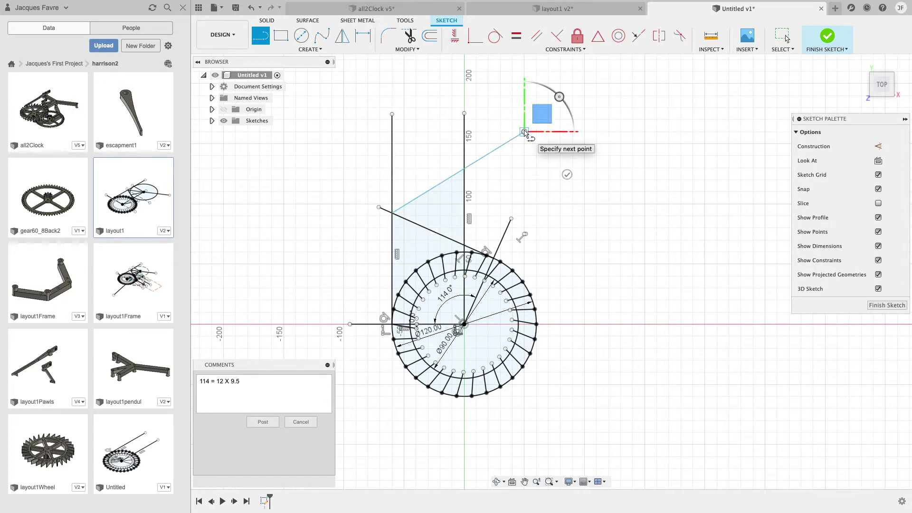
right_click(524, 132)
click(560, 135)
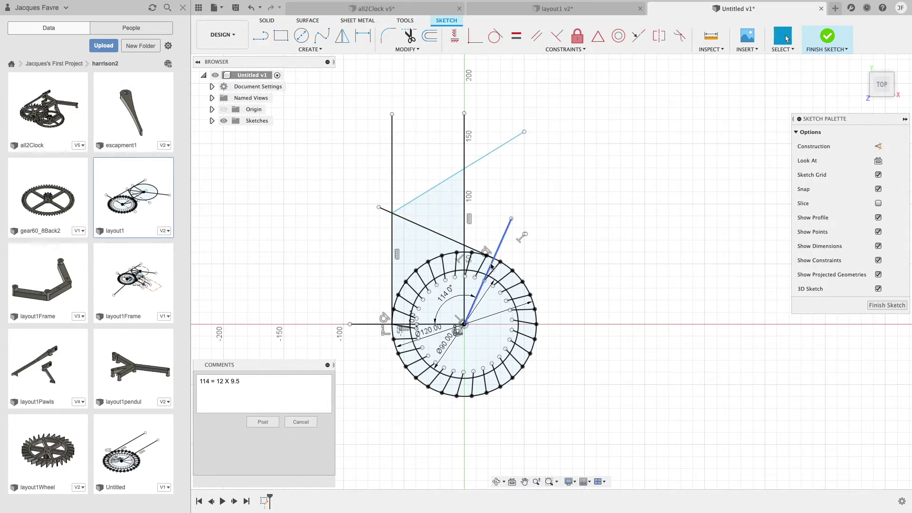
Step: Dimension the angle between the tangent line and the new slanted line as 57 degrees
right_click(424, 228)
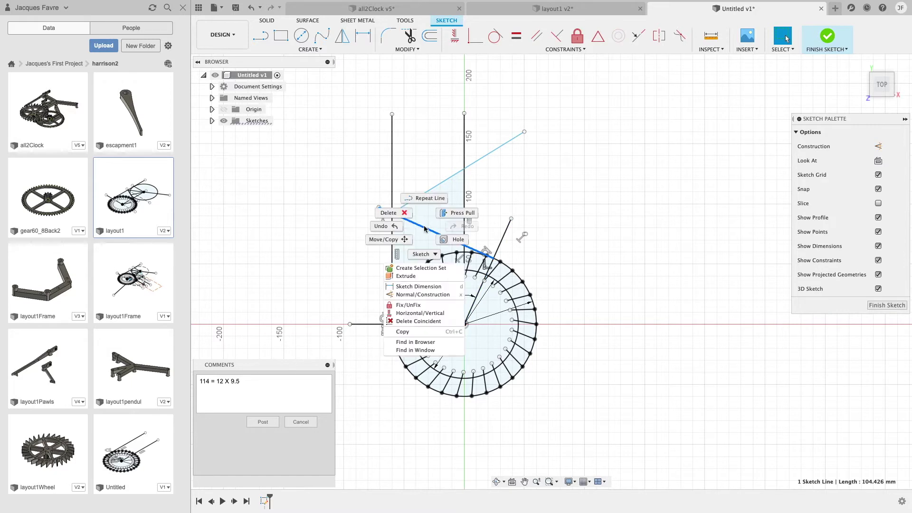
click(418, 286)
click(424, 194)
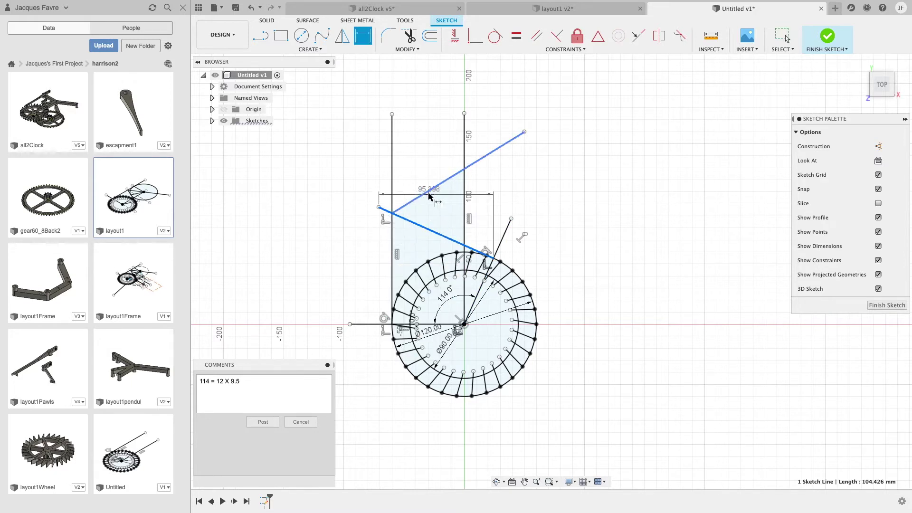
click(437, 210)
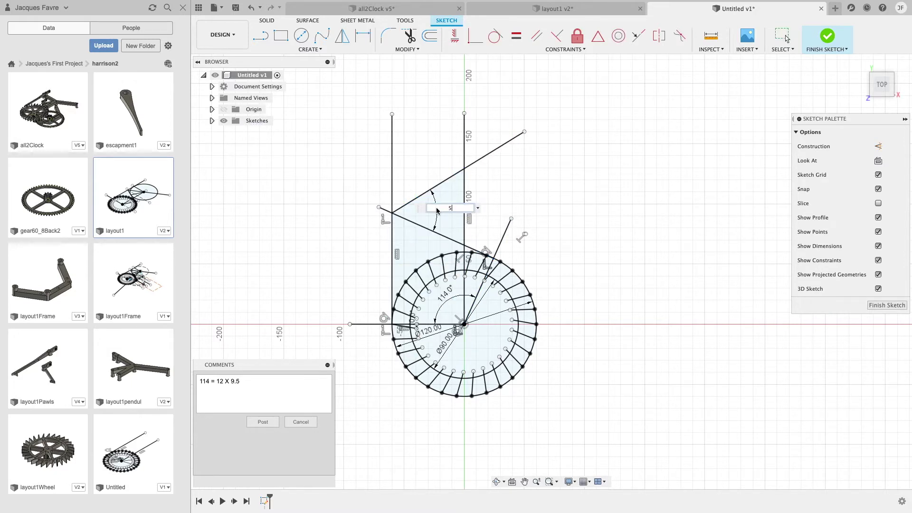
text(57)
key(Return)
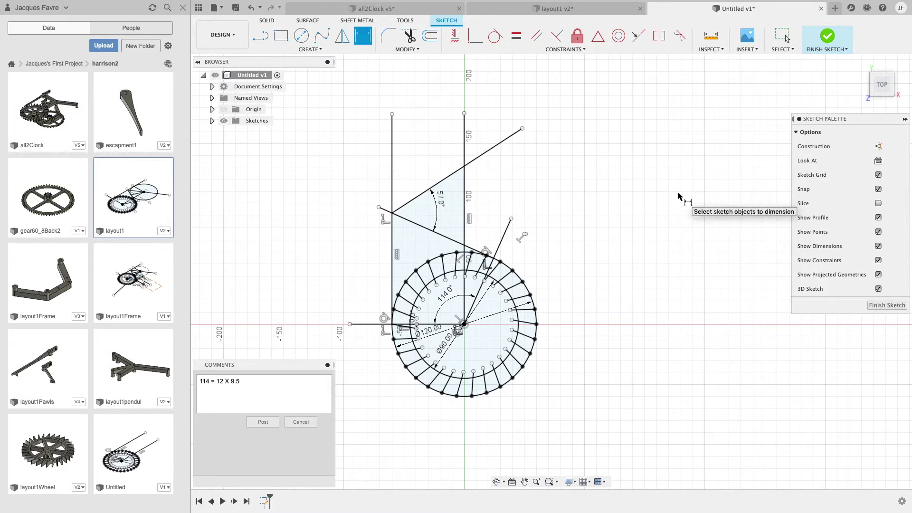
Step: Draw a horizontal line from the intersection of the upper slanted line and central vertical line to the left vertical line
click(260, 36)
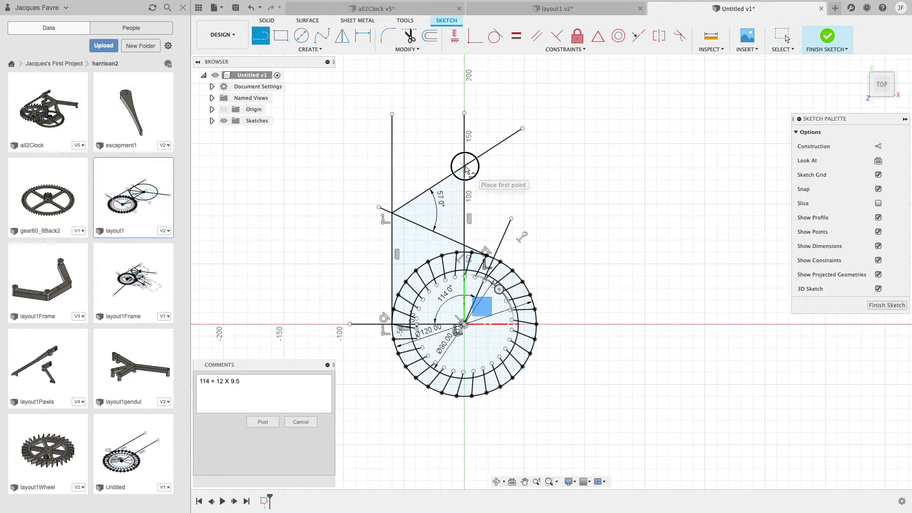
click(464, 166)
click(392, 166)
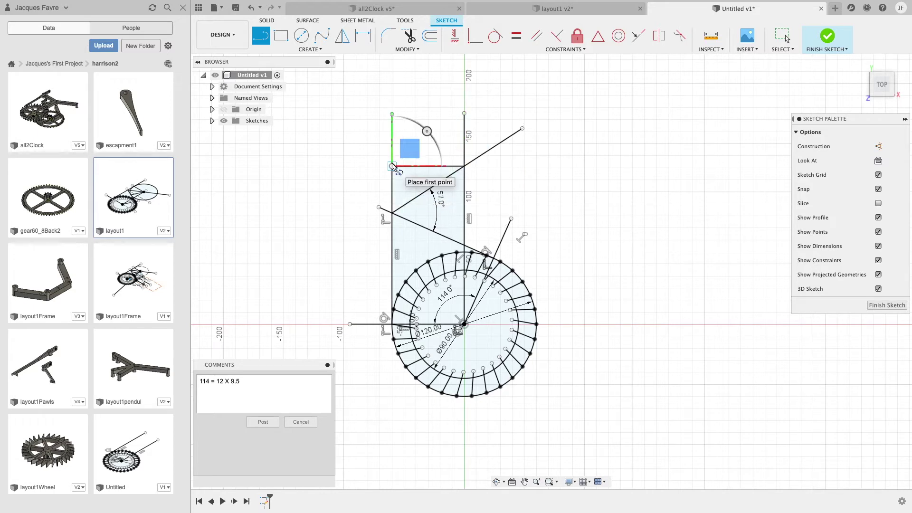
Step: Draw a line about 60 mm long from the same upper intersection down to the tangent line, meeting it perpendicularly
right_click(392, 165)
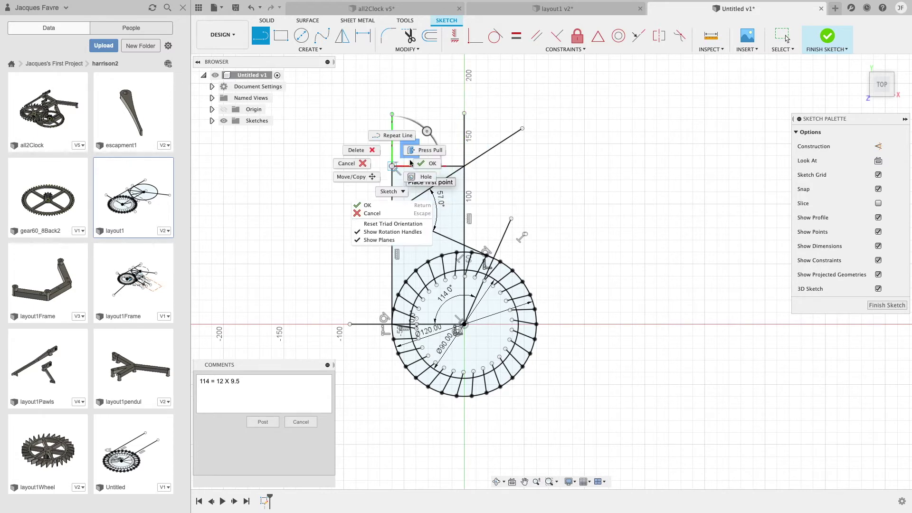
click(399, 136)
click(464, 166)
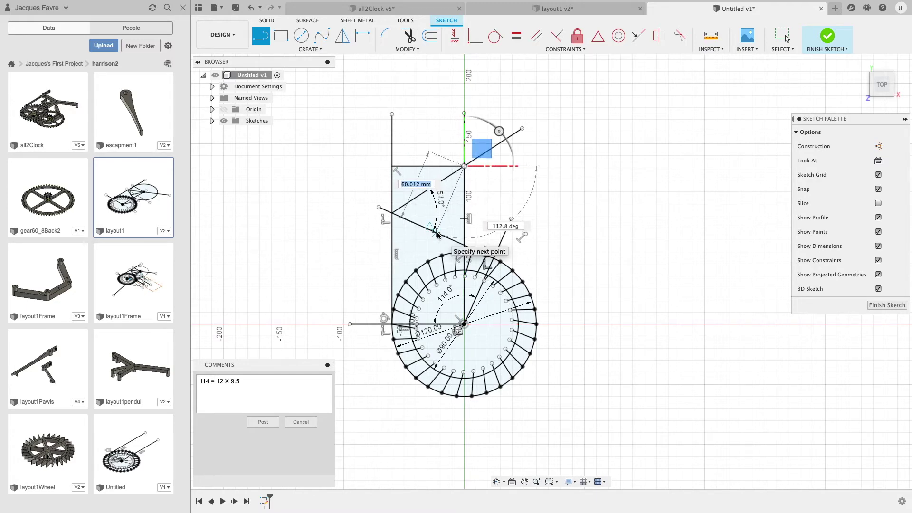
scroll(438, 234, up, 5)
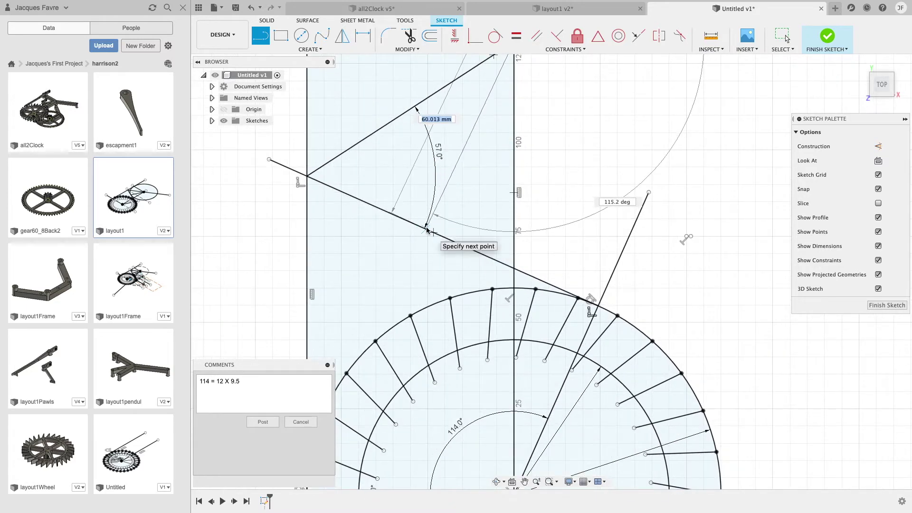
scroll(426, 230, up, 5)
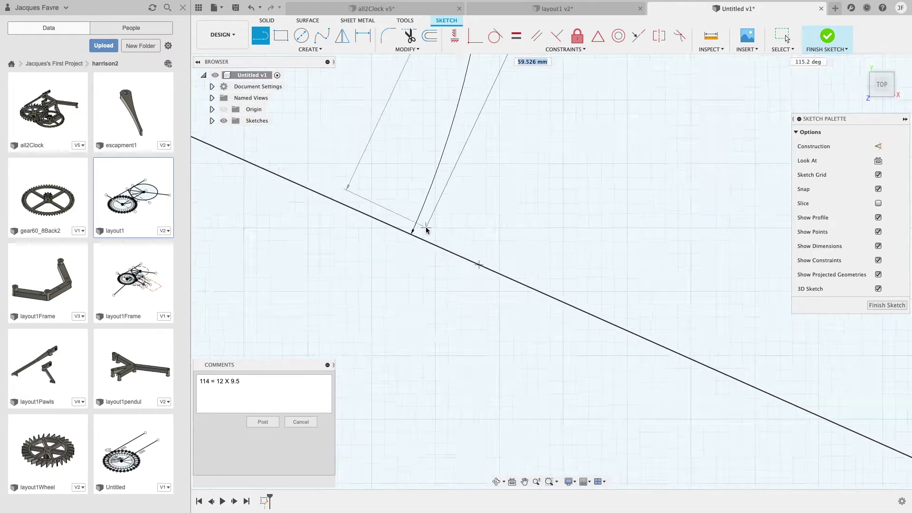
click(454, 256)
right_click(457, 252)
click(490, 261)
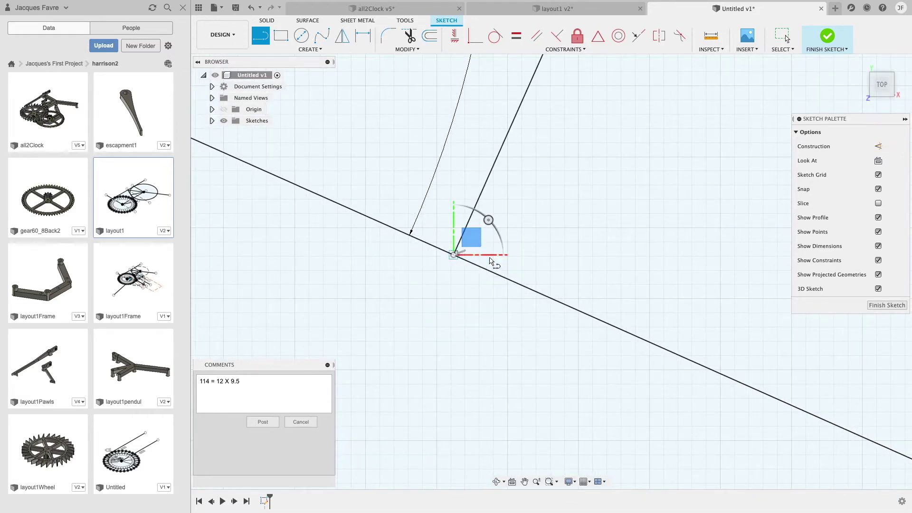
scroll(489, 261, down, 10)
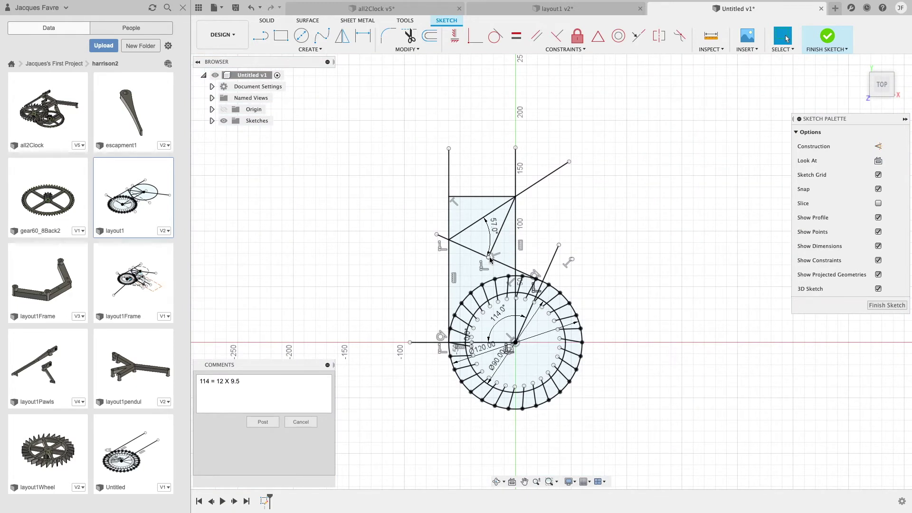
Step: Open the layout1Wheel design and roll its timeline back to just after the first sketch
click(603, 11)
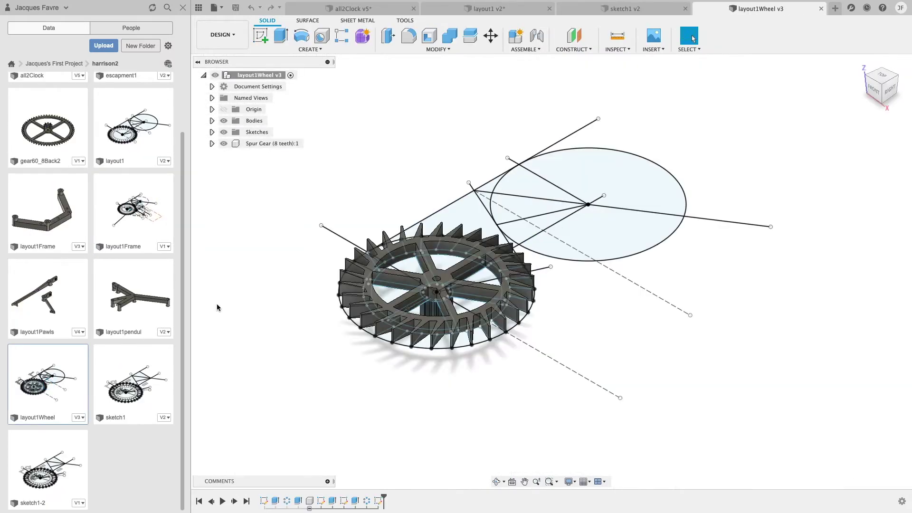
drag(383, 500, 269, 500)
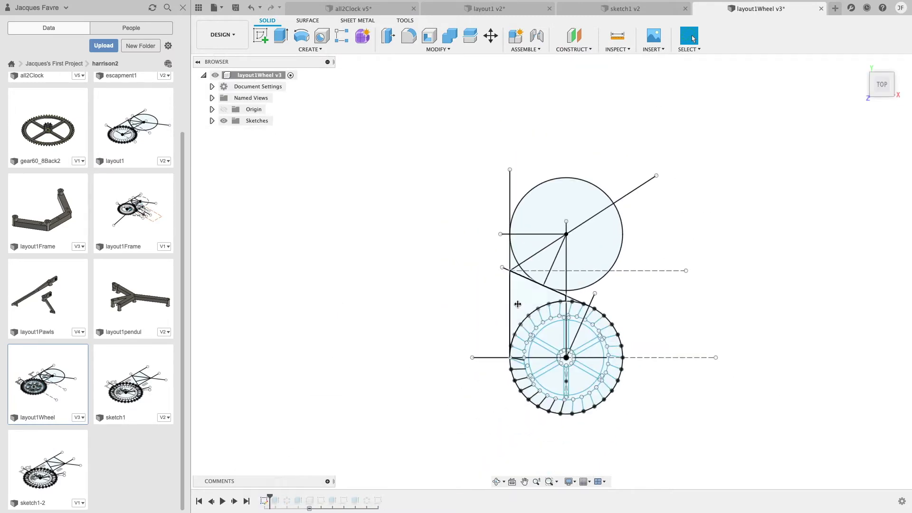
Step: Open the wheel's layout sketch for editing, with the tooth at the wheel's left edge in close view
scroll(542, 353, up, 5)
right_click(527, 328)
click(525, 356)
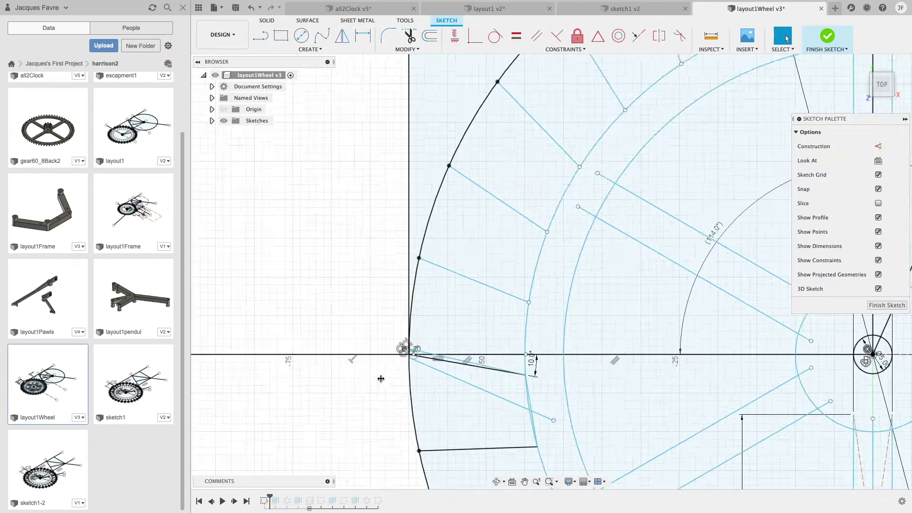
Step: Examine how the tooth profile is built from the small tip circle, its two tangent lines and the closing line near the inner circle
click(310, 50)
mouse_move(297, 99)
mouse_move(309, 80)
click(380, 80)
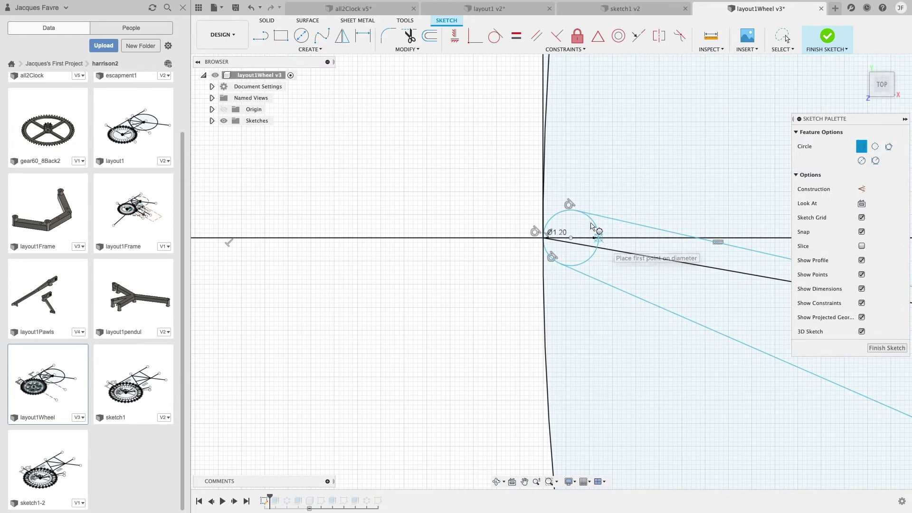
scroll(433, 303, down, 5)
click(259, 43)
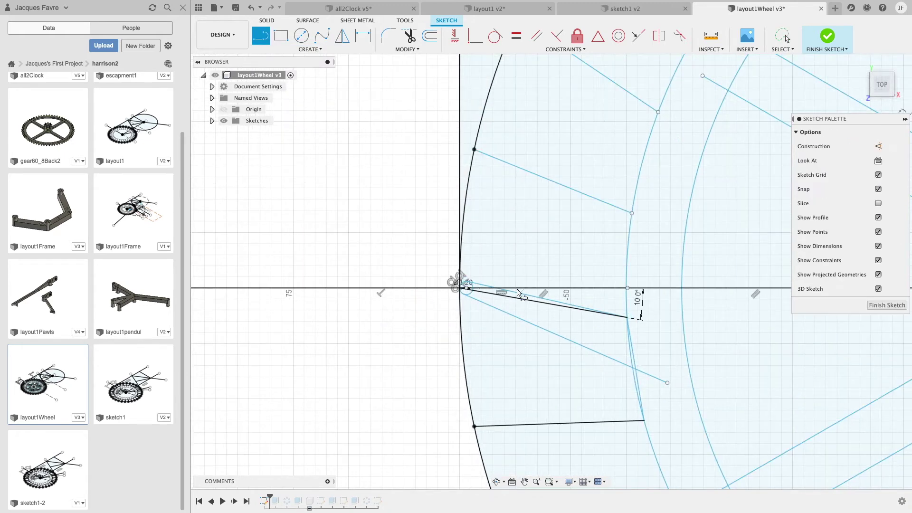
scroll(501, 284, up, 3)
scroll(315, 336, down, 3)
middle_drag(584, 406, 545, 328)
scroll(547, 326, down, 1)
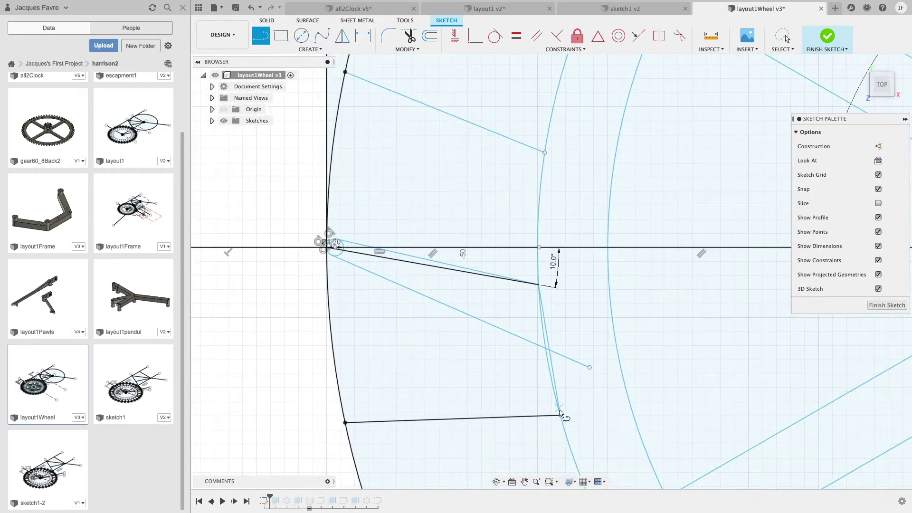
scroll(543, 355, up, 3)
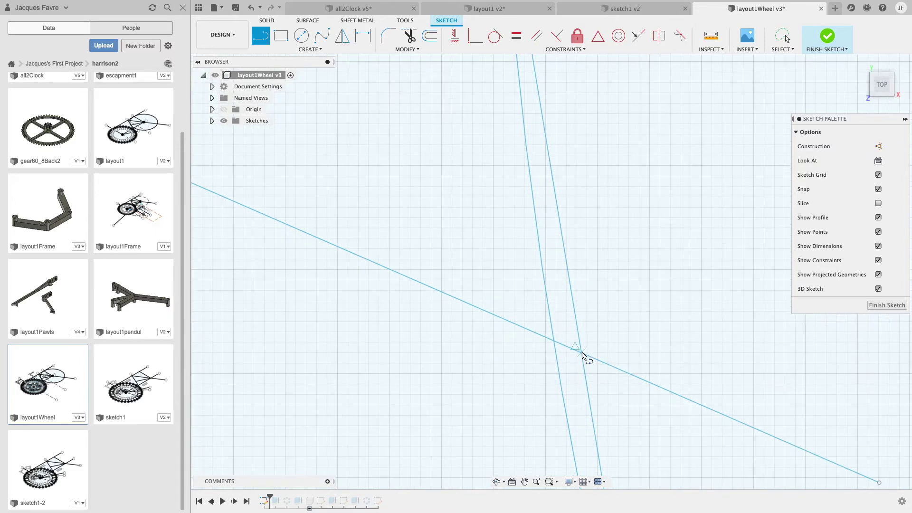
scroll(295, 232, down, 5)
Step: Finish the sketch and examine the wheel's hub circle and spoke lines
right_click(265, 341)
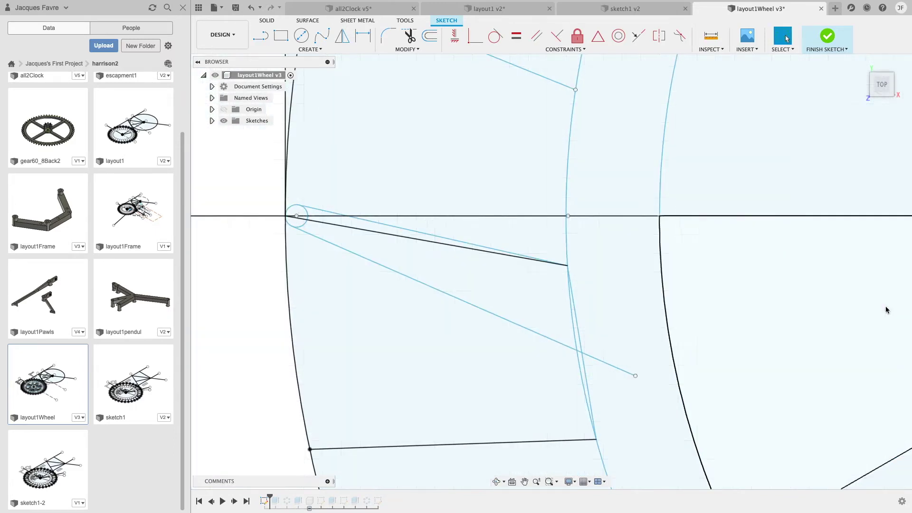
click(885, 306)
scroll(573, 323, down, 2)
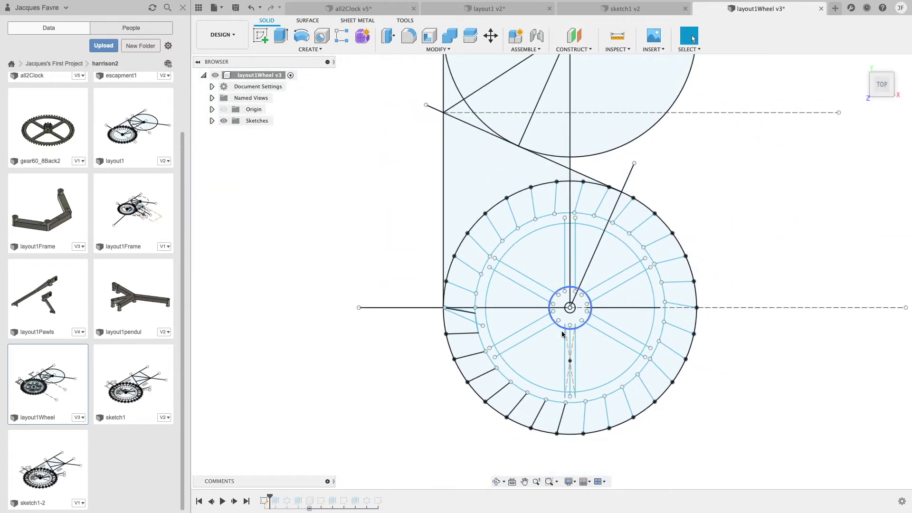
scroll(571, 266, up, 5)
scroll(588, 284, down, 5)
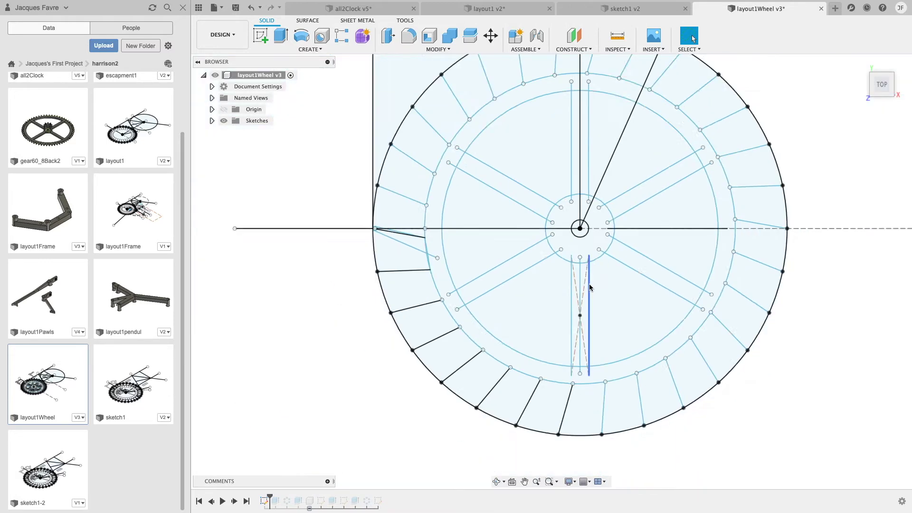
Step: Roll the timeline forward past the first extrusion and inspect the single extruded tooth on the wheel
drag(270, 496, 281, 496)
scroll(506, 257, up, 5)
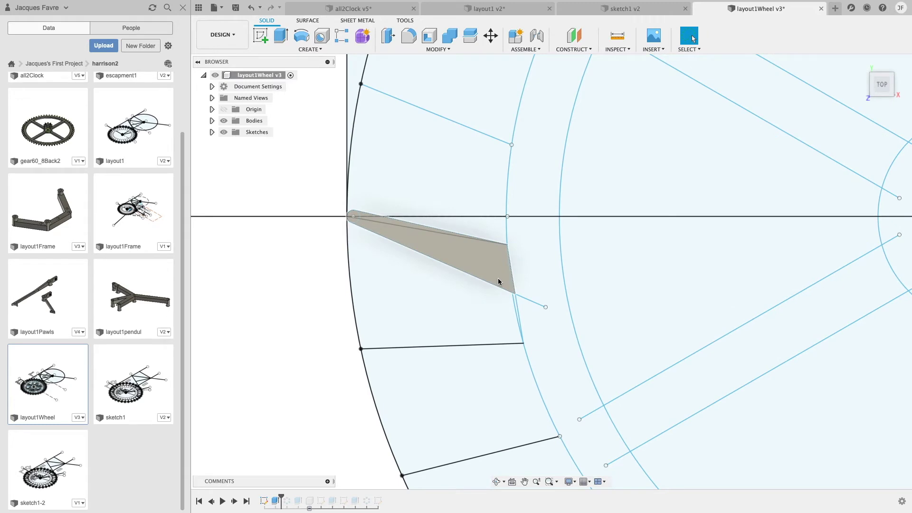
scroll(498, 280, down, 4)
scroll(360, 275, down, 4)
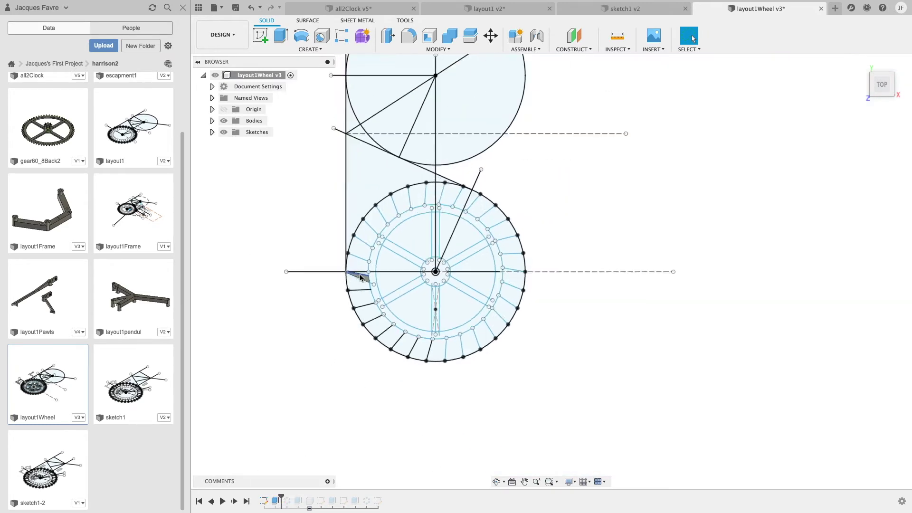
Step: Try a full circular pattern of the tooth body around the hub circle with a quantity of 30
scroll(360, 276, up, 5)
click(311, 49)
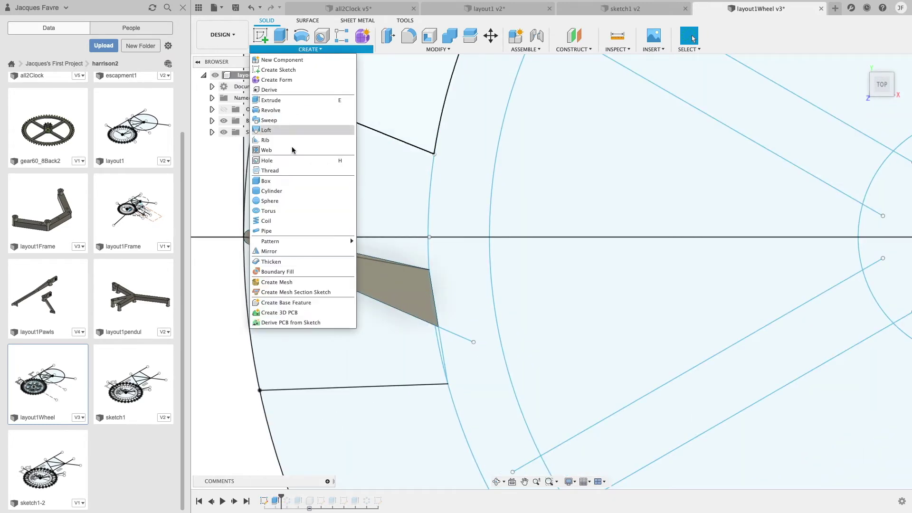
mouse_move(284, 240)
click(375, 251)
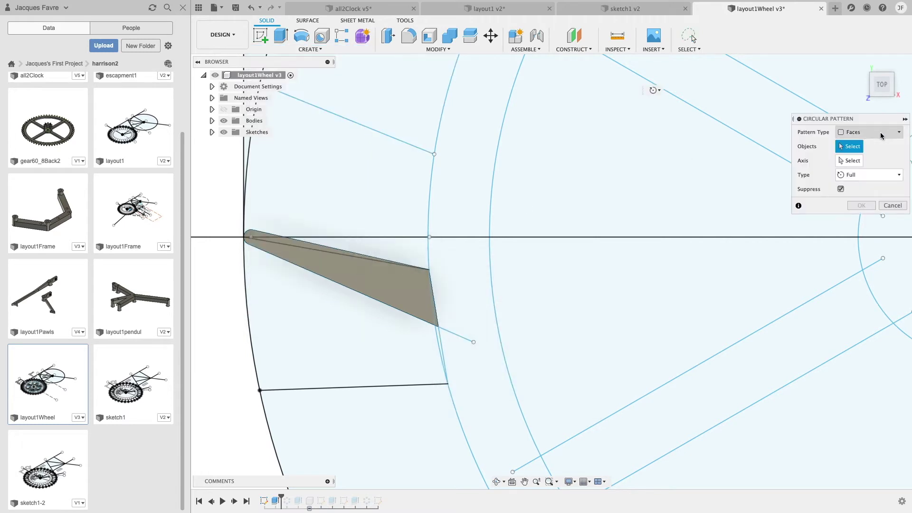
click(899, 133)
click(868, 151)
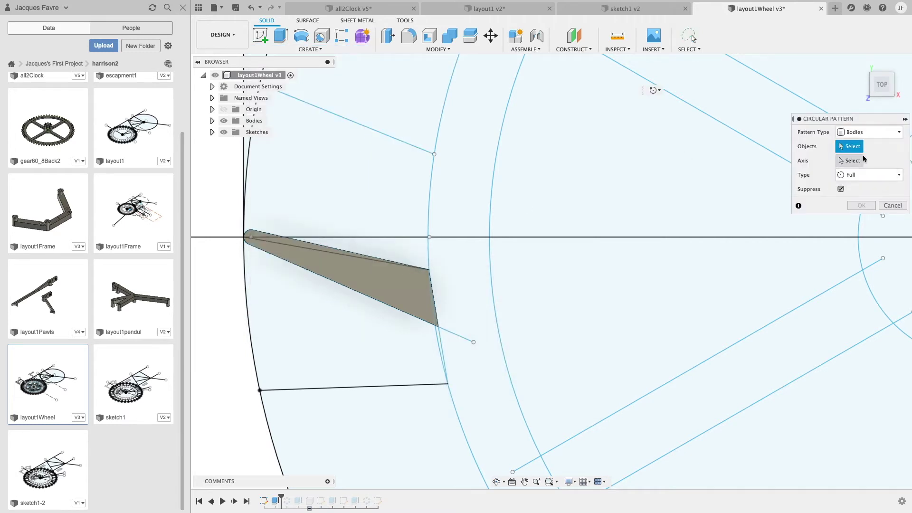
click(413, 284)
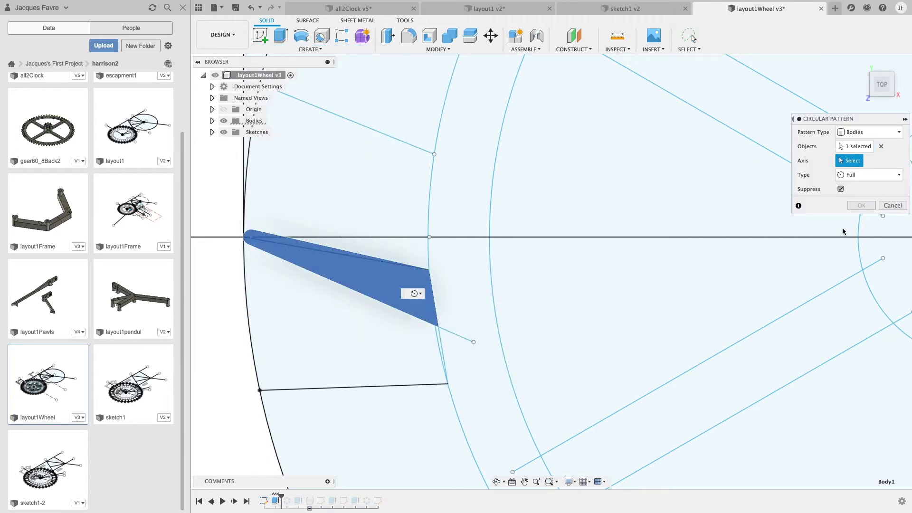
click(859, 251)
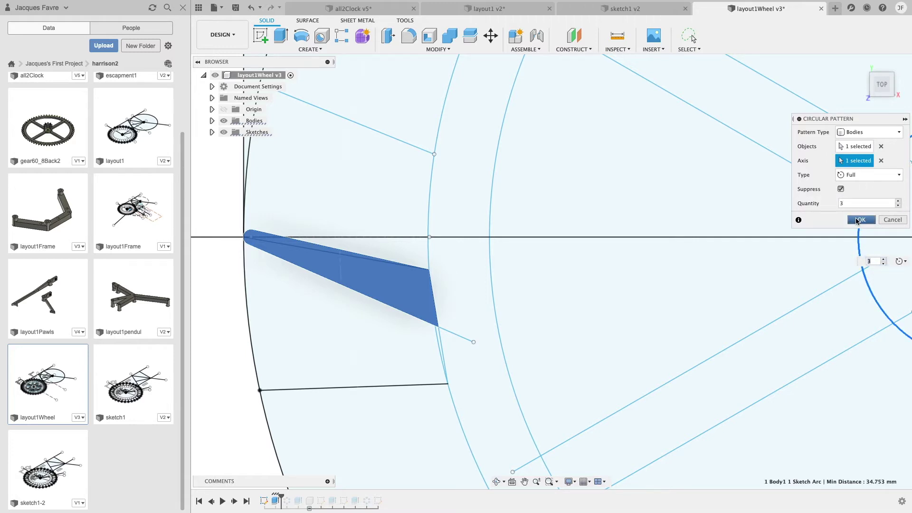
text(0)
scroll(760, 273, down, 3)
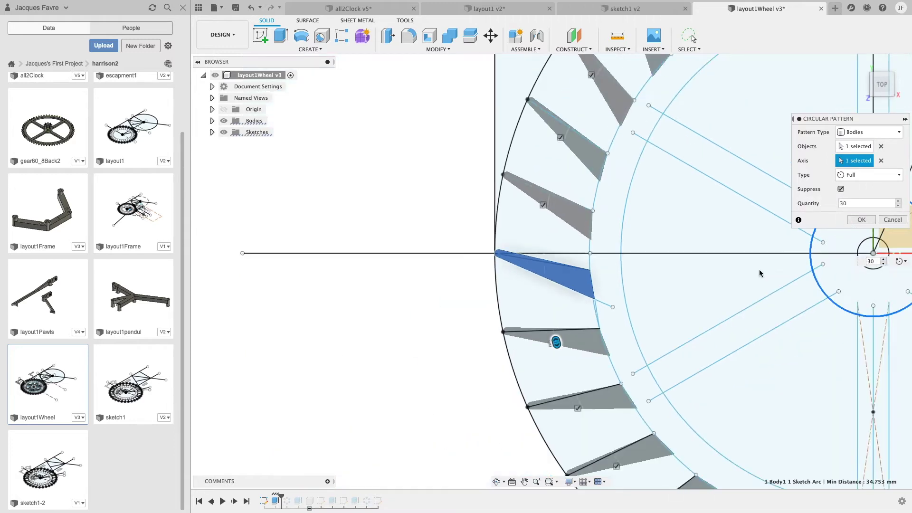
click(889, 222)
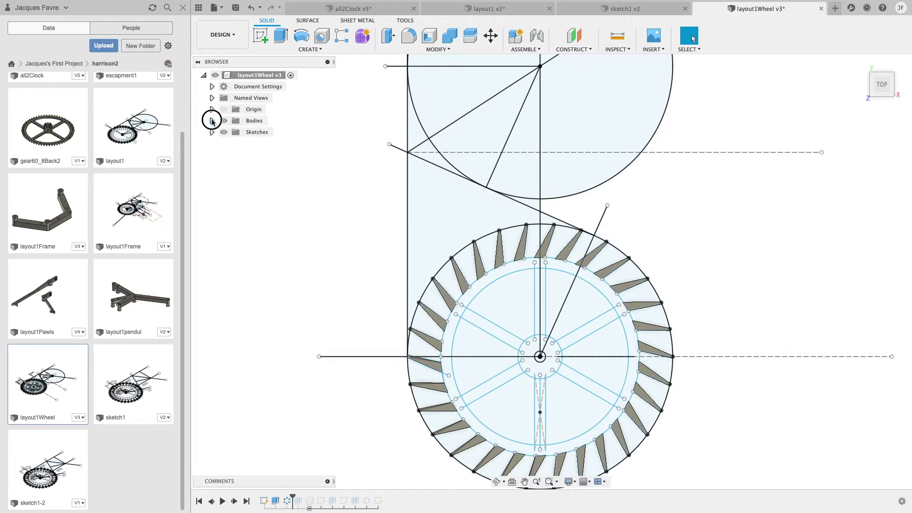
Step: List the separate tooth bodies and review the settings of the extrusion that joins the rim, spokes and hub to the teeth
click(211, 121)
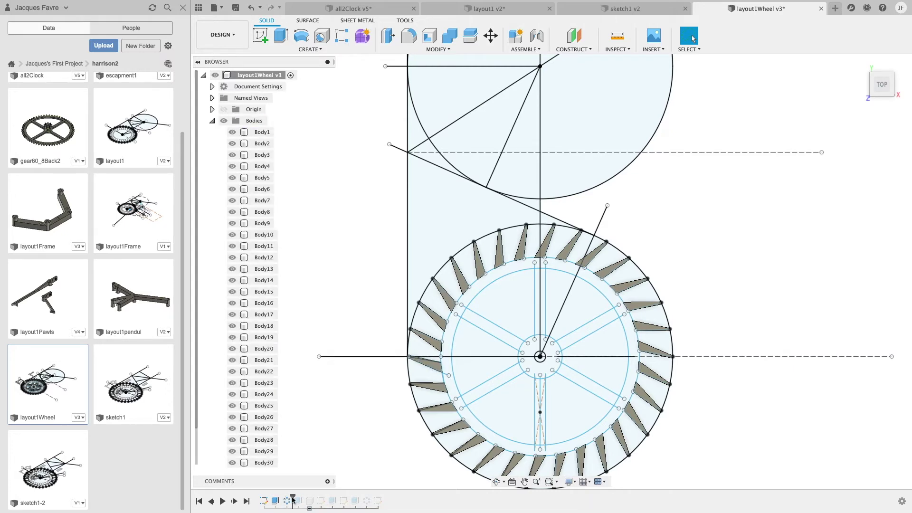
double_click(263, 500)
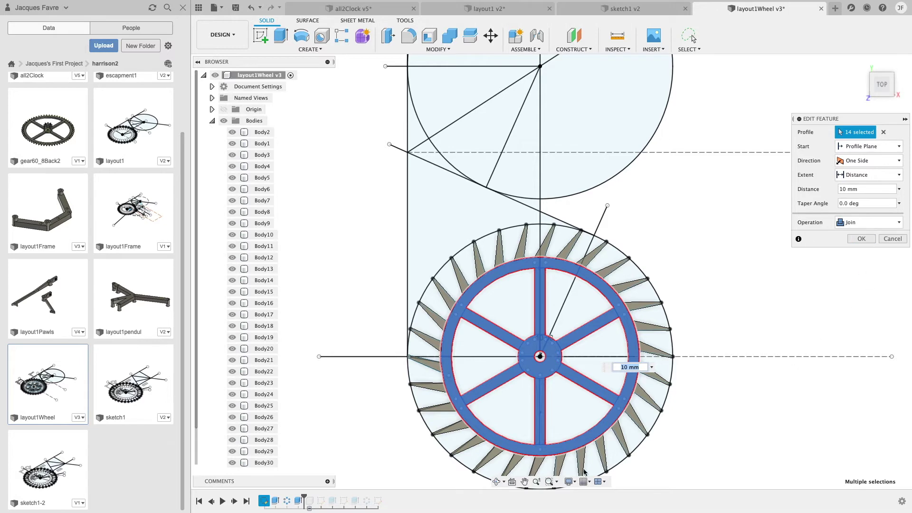
click(858, 240)
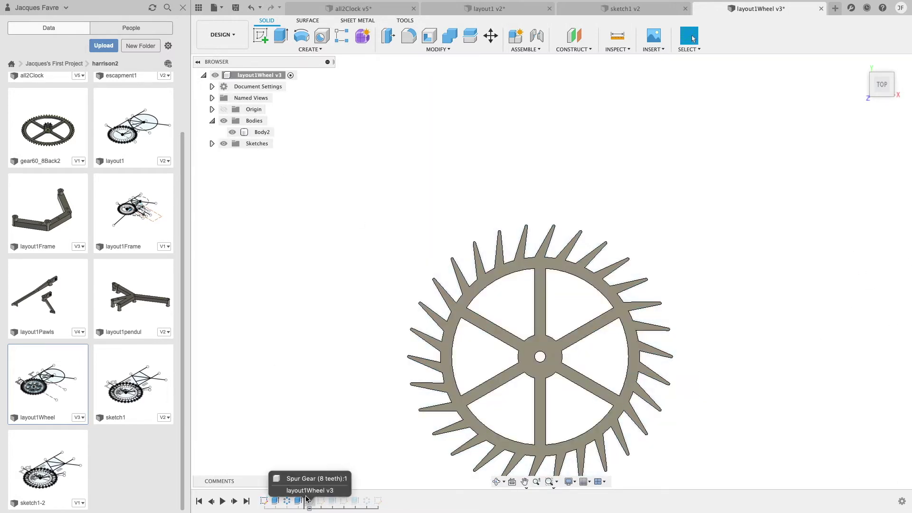
Step: Roll the timeline forward to its end and view the spur gear on the wheel's underside
scroll(311, 446, down, 3)
scroll(312, 445, up, 3)
drag(304, 498, 393, 495)
drag(879, 84, 879, 218)
Step: Review the settings of the sleeve extrusion inside the spur gear and close them without changes
right_click(333, 503)
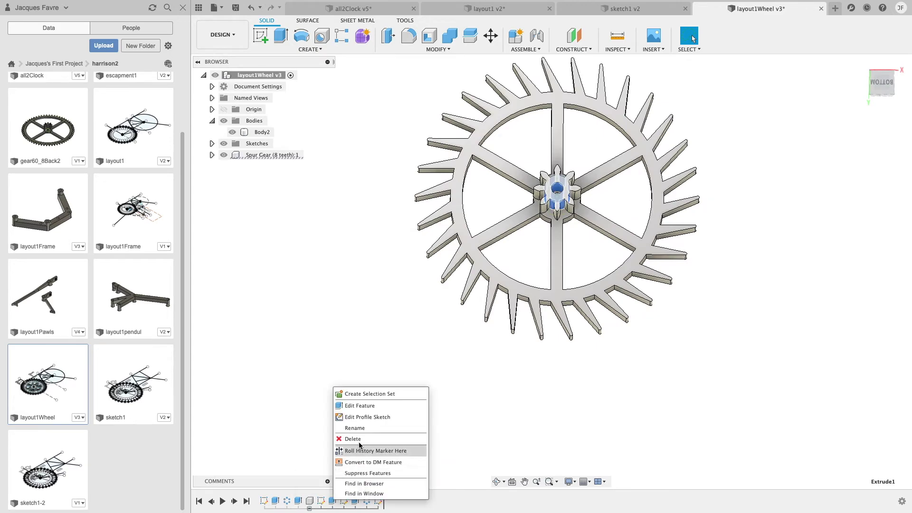
click(366, 406)
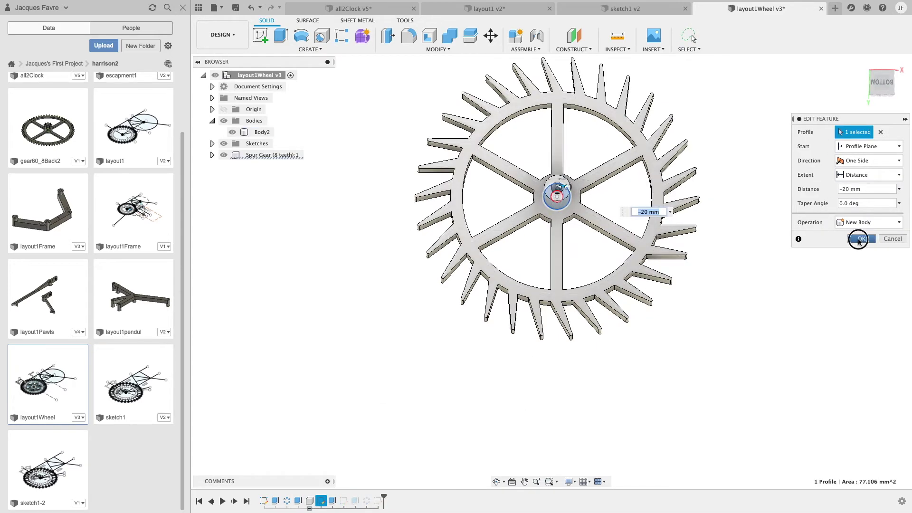
click(859, 239)
Step: Return to the wheel's front face and save the wheel design as a new version
drag(880, 83, 879, 229)
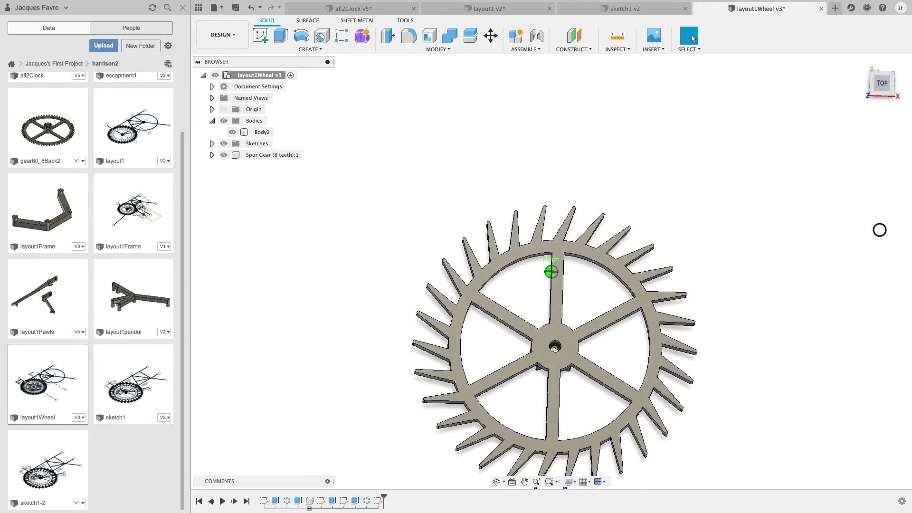
scroll(764, 274, down, 5)
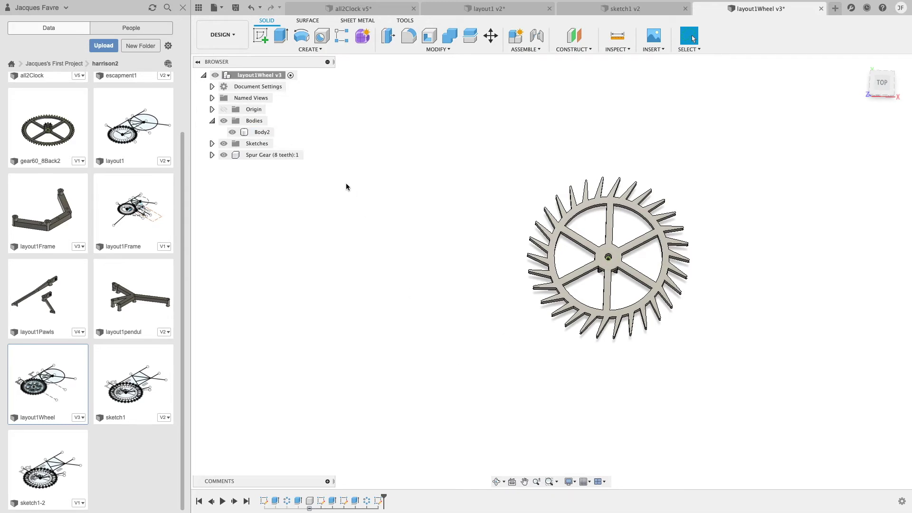
click(235, 8)
click(466, 244)
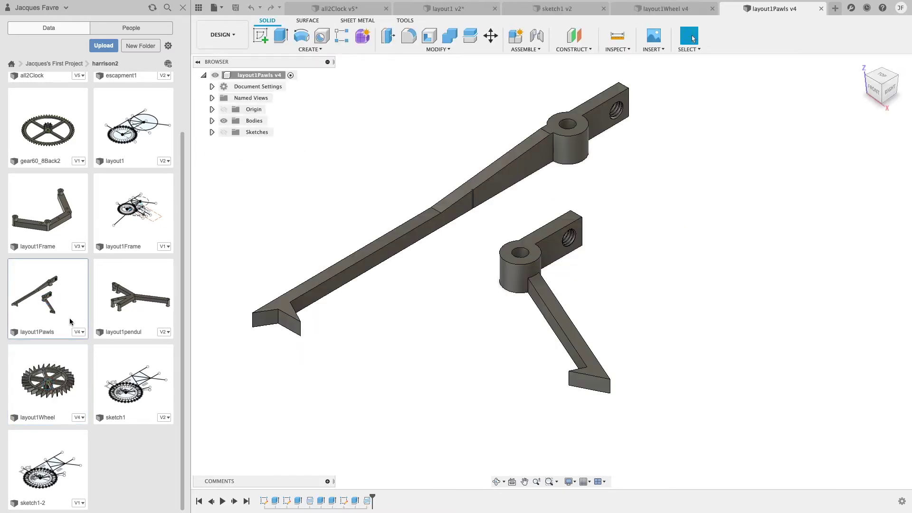
Step: In layout1Pawls, roll the timeline back to just after the first sketch and examine the pawl outlines against the escapement geometry
click(887, 78)
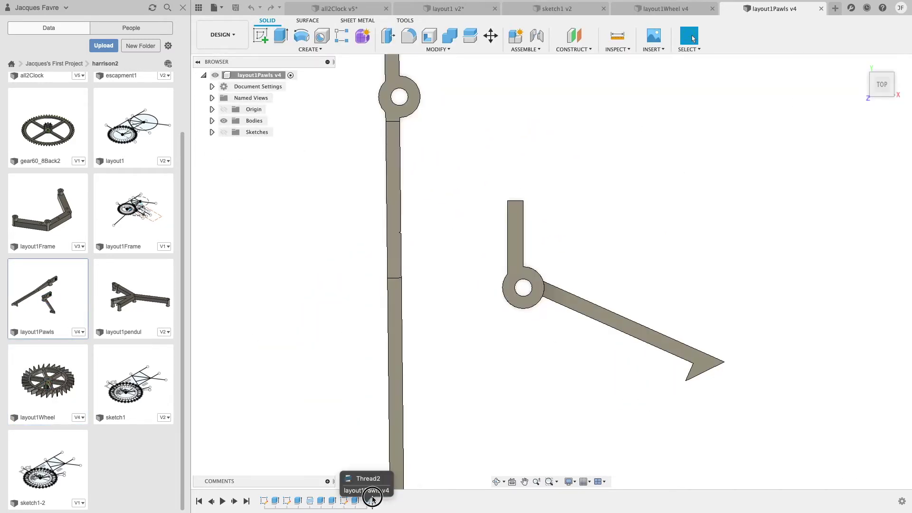
mouse_move(372, 498)
mouse_down()
mouse_move(237, 483)
mouse_move(269, 499)
mouse_up()
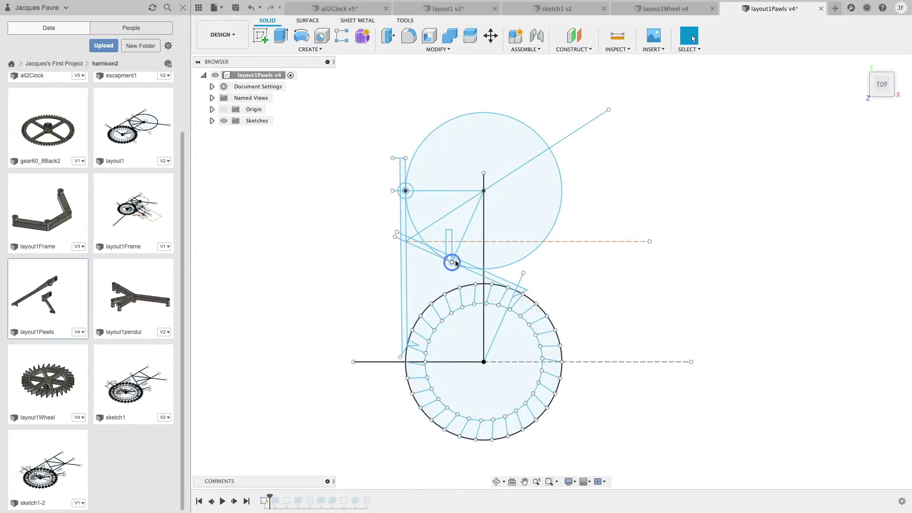
scroll(321, 309, up, 5)
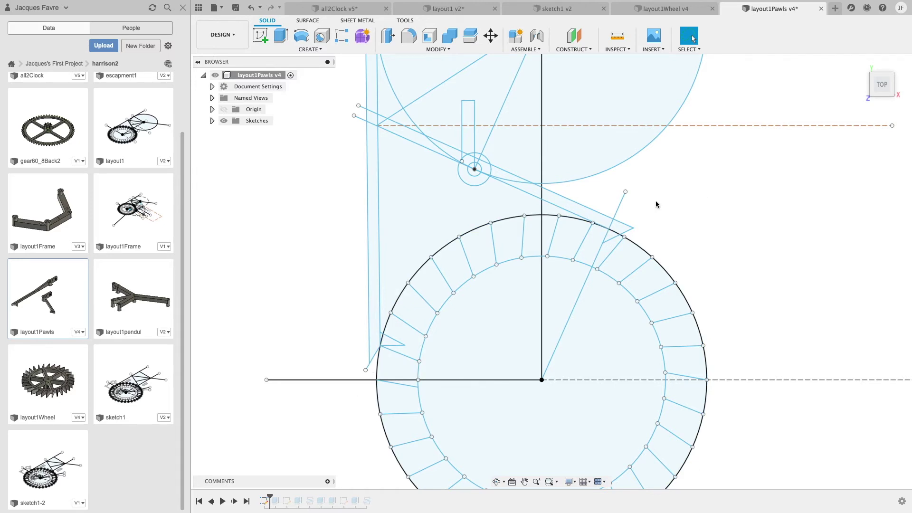
scroll(320, 301, down, 5)
middle_drag(293, 302, 325, 324)
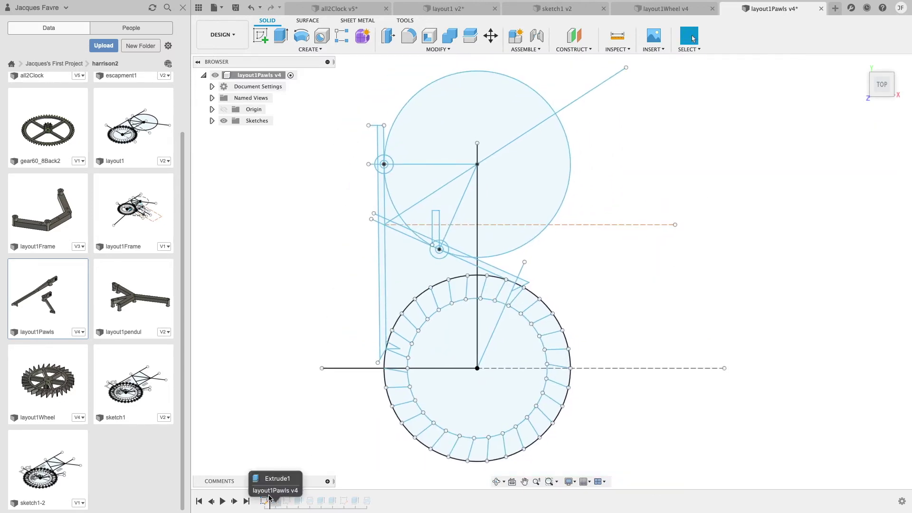
Step: Open the pawl sketch for editing, examine the dimensions of both pawl arms and hooks, and finish the sketch
right_click(375, 241)
click(375, 299)
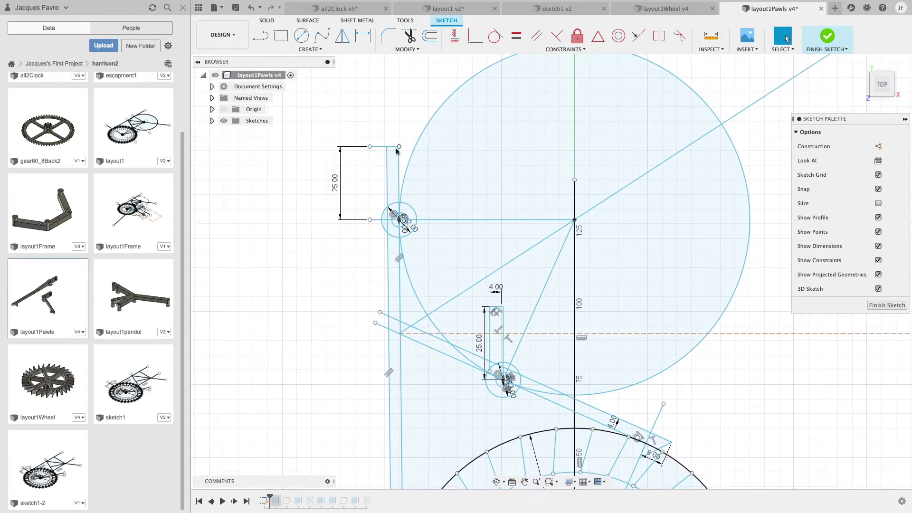
scroll(493, 309, down, 3)
scroll(529, 383, up, 6)
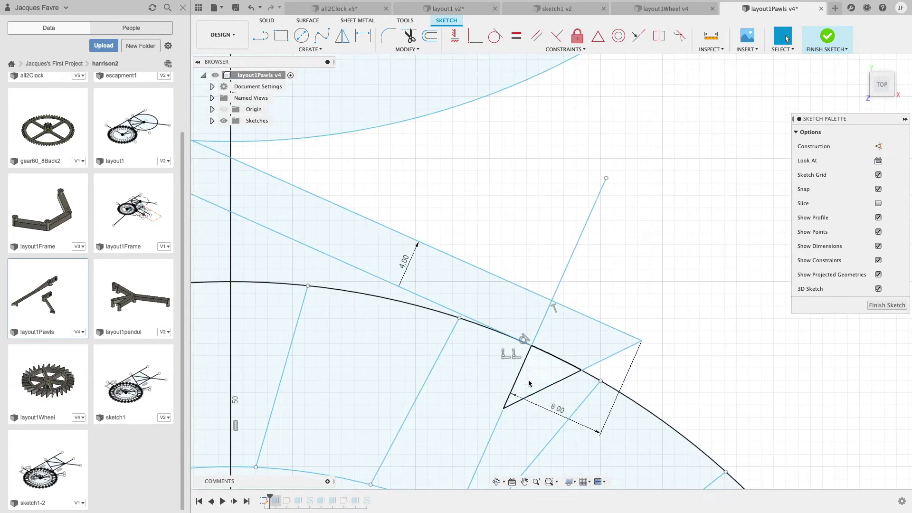
scroll(592, 376, down, 6)
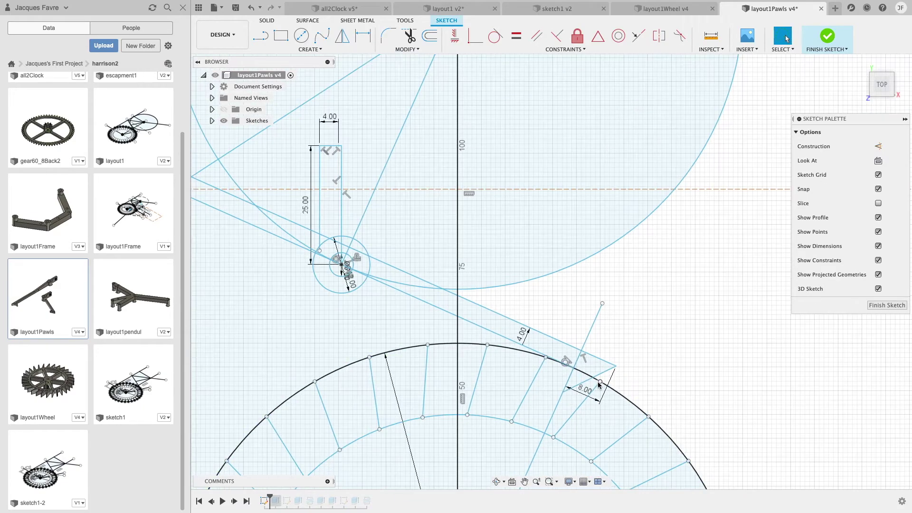
scroll(357, 436, up, 4)
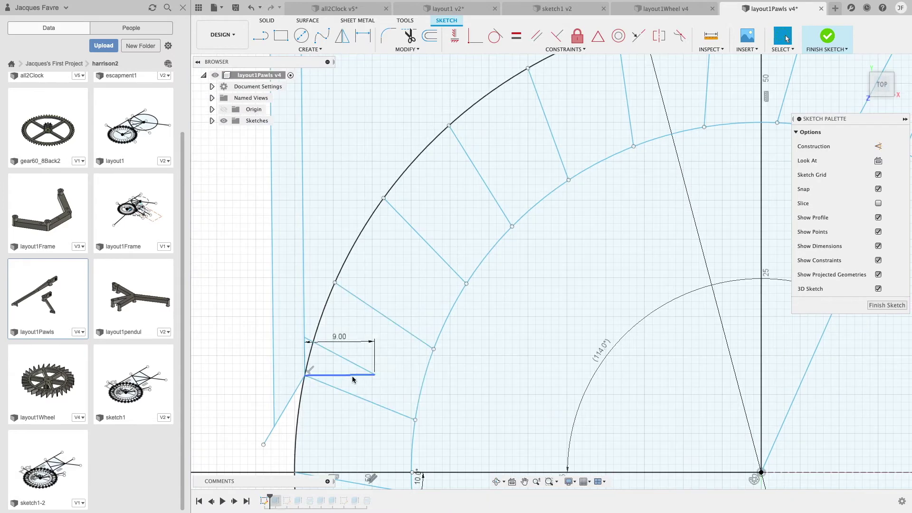
scroll(352, 380, down, 3)
click(884, 309)
Step: Roll the timeline forward through the long pawl's extrusion, side sketch and taper cut, inspecting the pawl from its left side
drag(270, 500, 292, 498)
scroll(263, 429, down, 3)
mouse_move(884, 85)
mouse_down()
mouse_move(902, 88)
mouse_move(753, 87)
mouse_up()
click(884, 85)
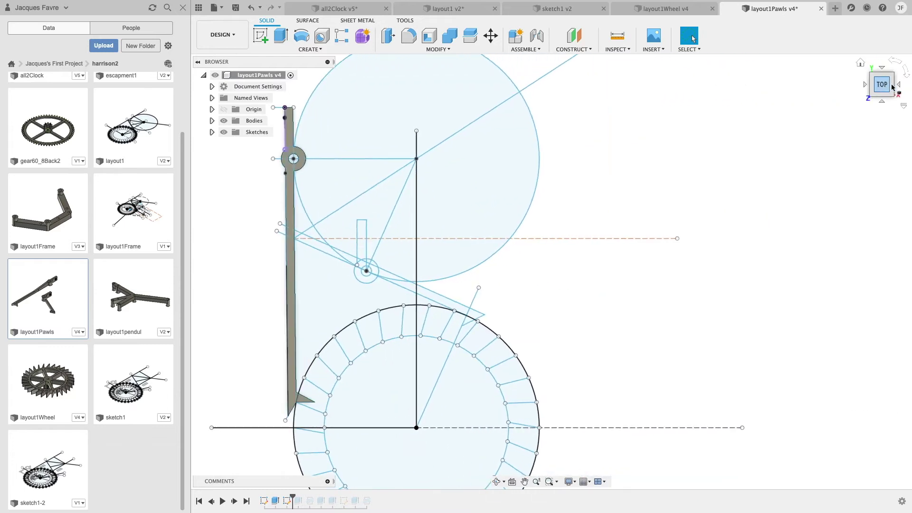
click(866, 87)
click(299, 499)
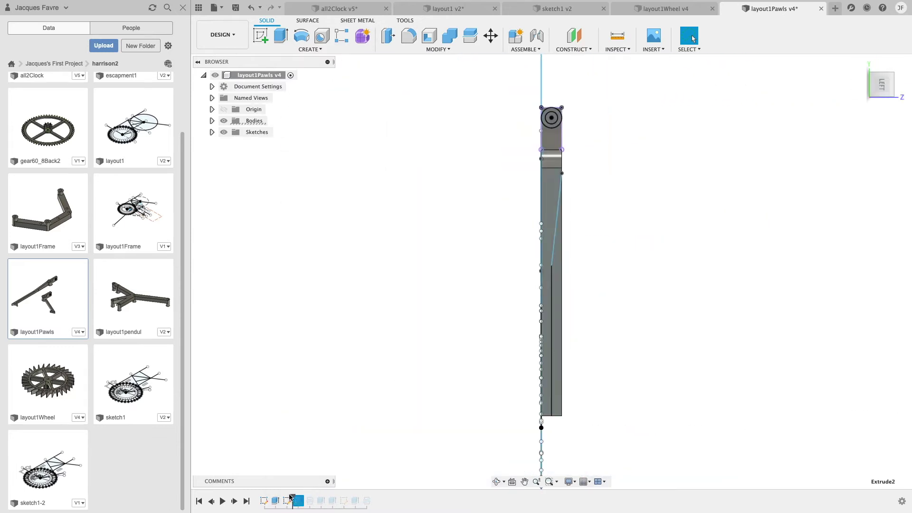
drag(292, 498, 305, 498)
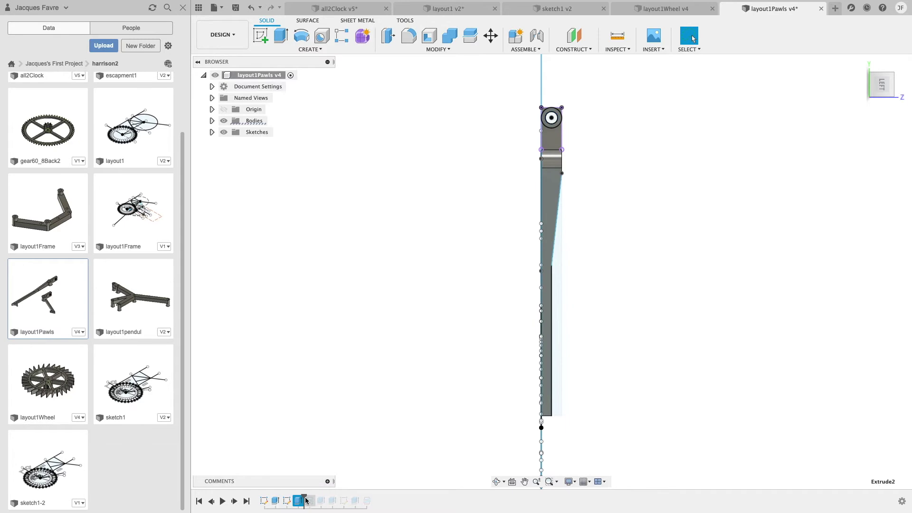
Step: Try a full-length modeled ISO Metric M6x1 thread, class 6H, right hand, in the hole at the long pawl's end
drag(875, 92, 882, 94)
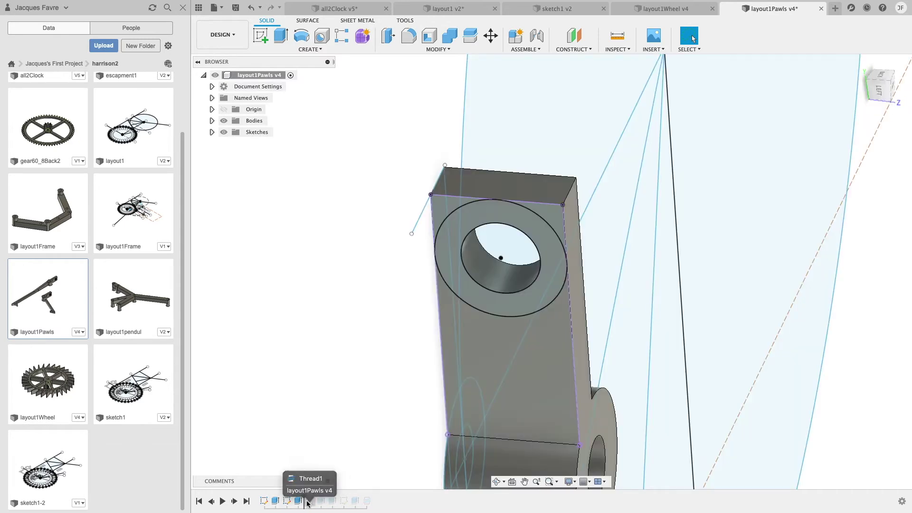
click(310, 50)
click(286, 171)
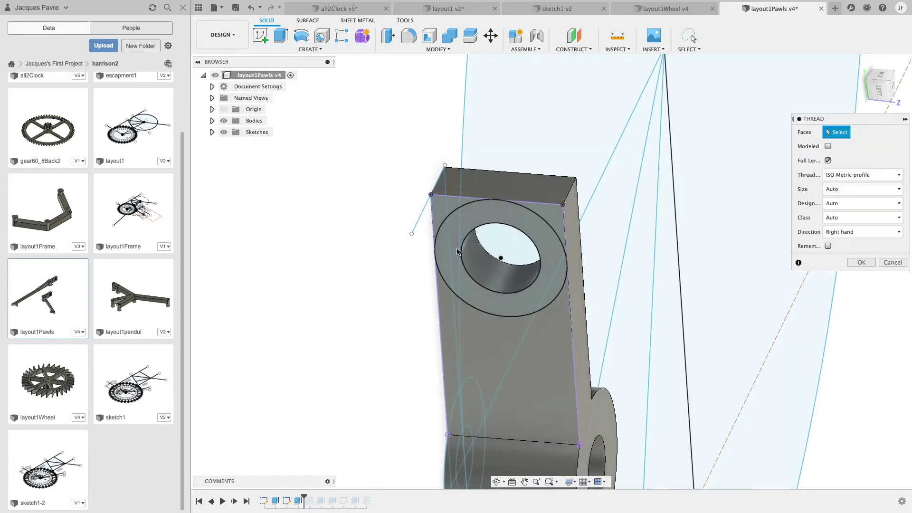
click(506, 275)
click(828, 146)
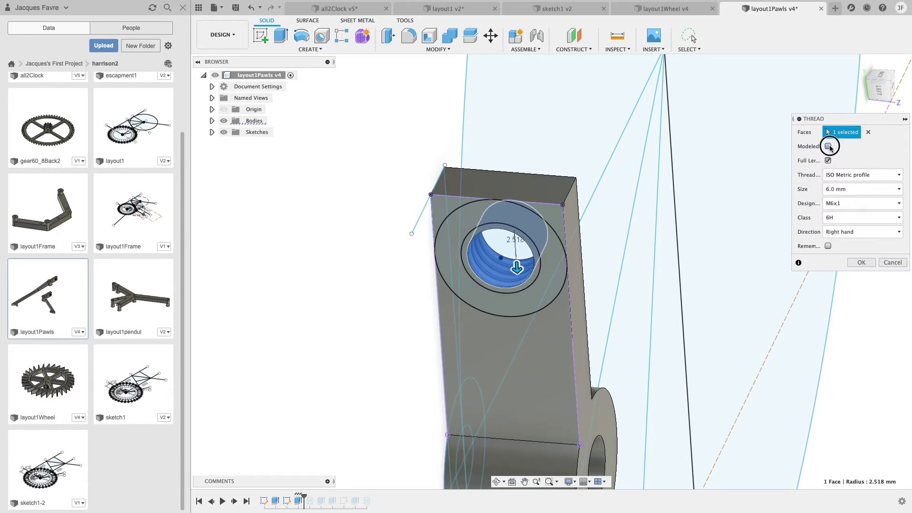
scroll(481, 280, up, 5)
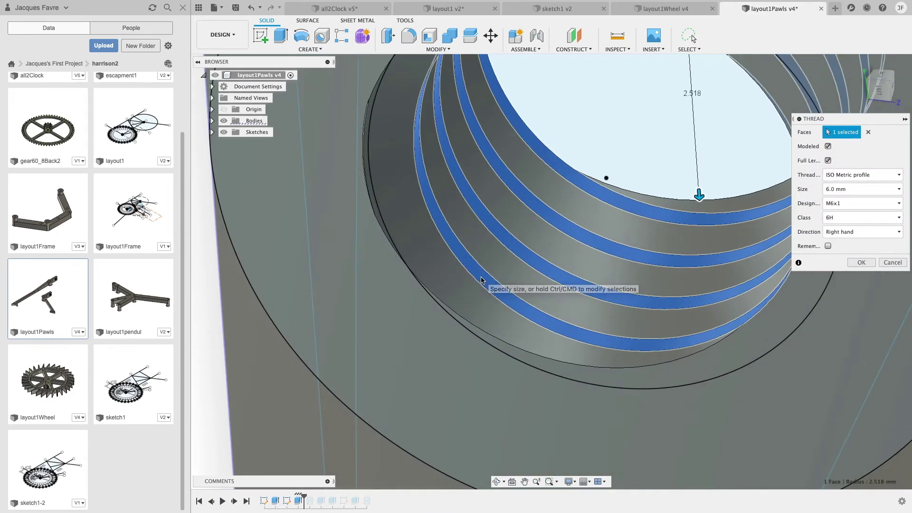
scroll(481, 280, down, 3)
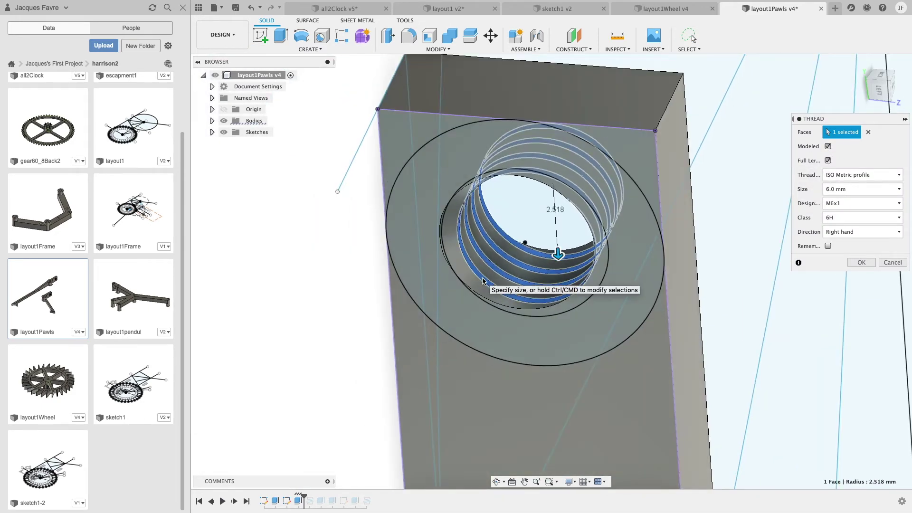
click(860, 262)
Step: Roll the timeline forward through the extrusions of the short pawl's pivot and hooked arm and inspect them from above
scroll(428, 432, down, 8)
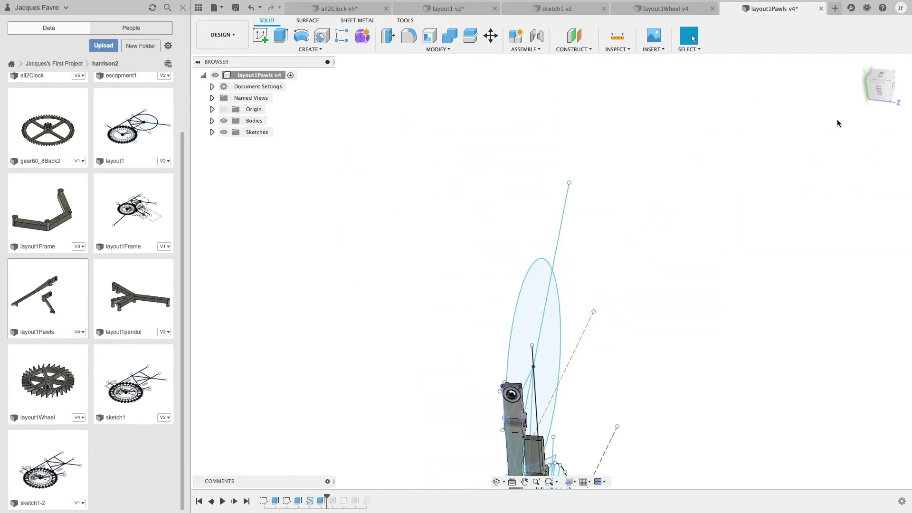
click(879, 86)
click(865, 85)
click(865, 85)
click(867, 87)
scroll(464, 281, up, 5)
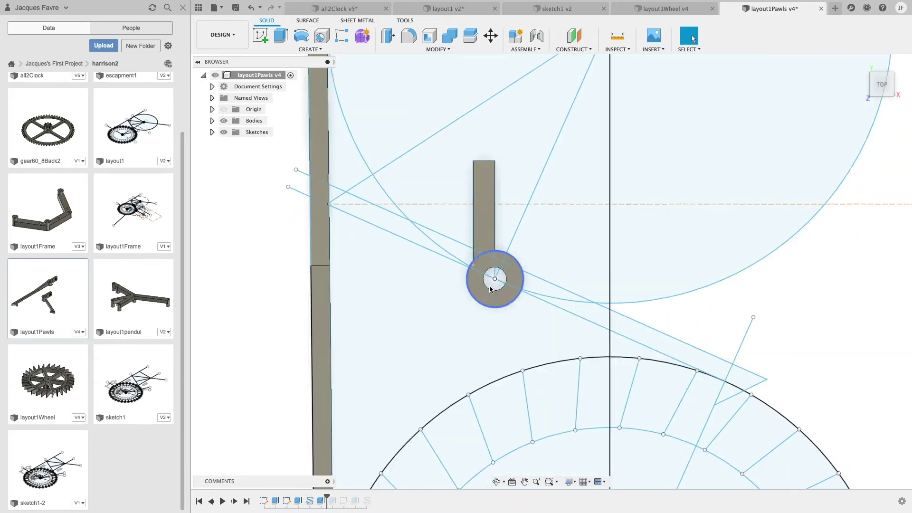
drag(326, 495, 338, 495)
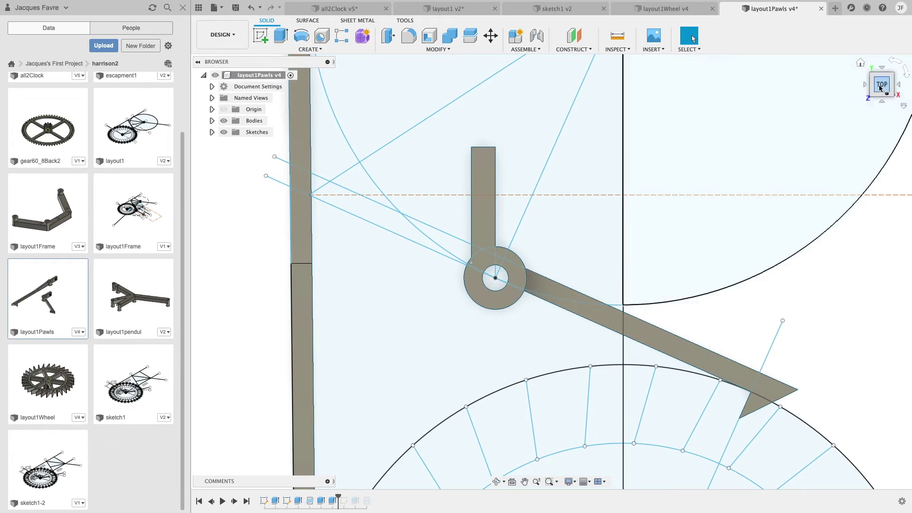
Step: Roll the timeline forward through the short pawl's hole and its thread to the end, checking the hole from the side
drag(338, 495, 361, 500)
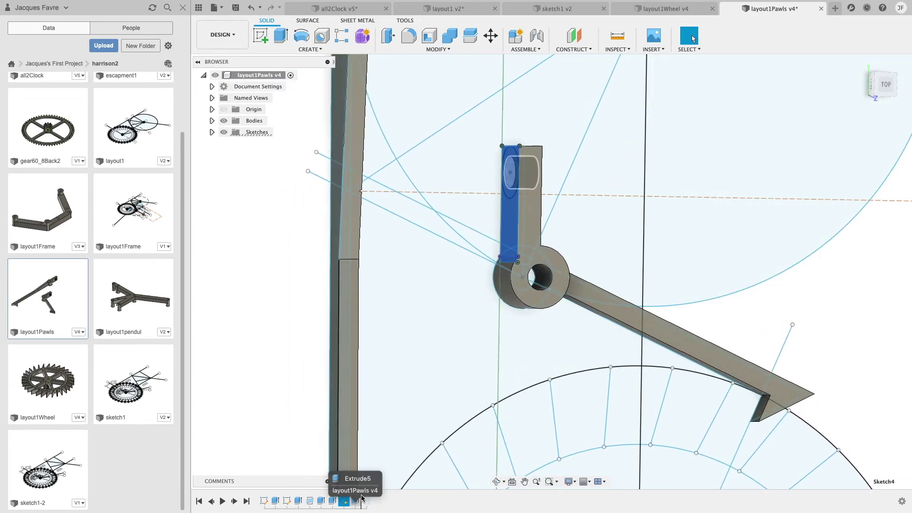
mouse_move(881, 85)
mouse_down()
mouse_move(907, 86)
mouse_move(893, 86)
mouse_up()
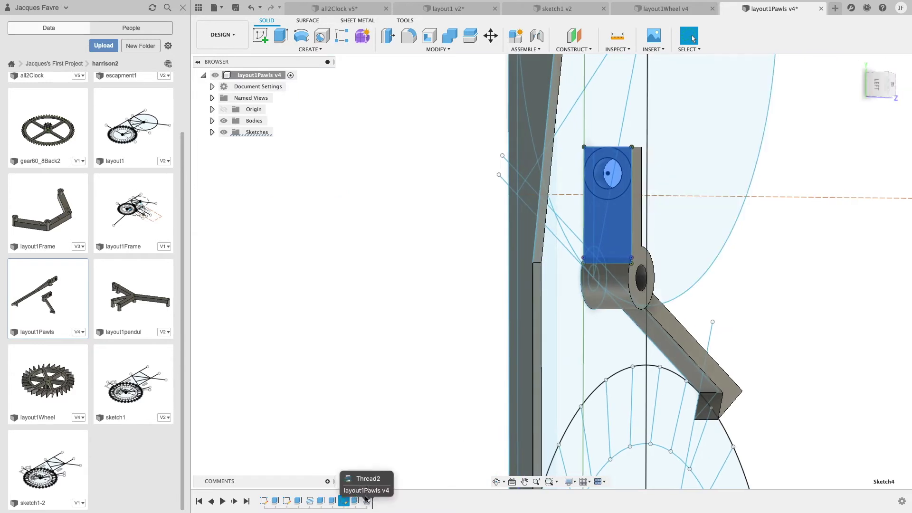
drag(361, 500, 372, 499)
Step: Save the pawls design as a new version with the description "User Saved"
scroll(450, 310, down, 3)
click(885, 85)
click(235, 8)
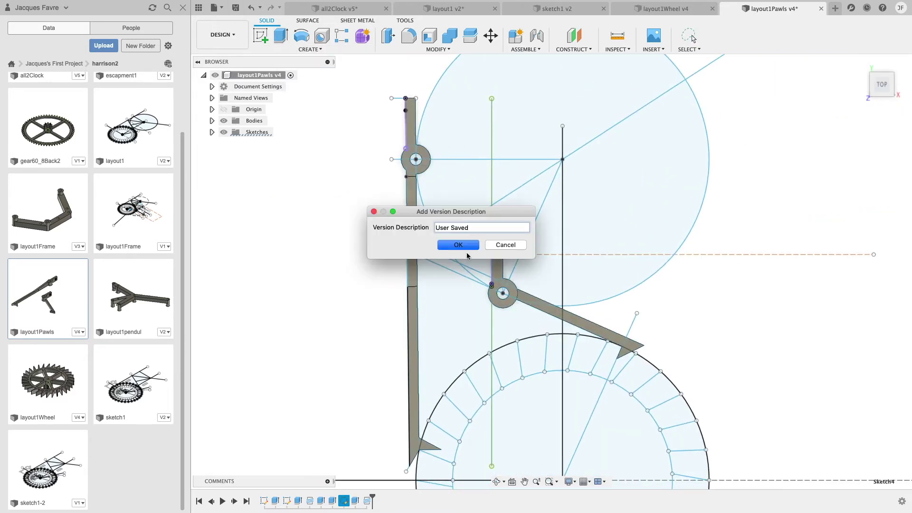
click(465, 249)
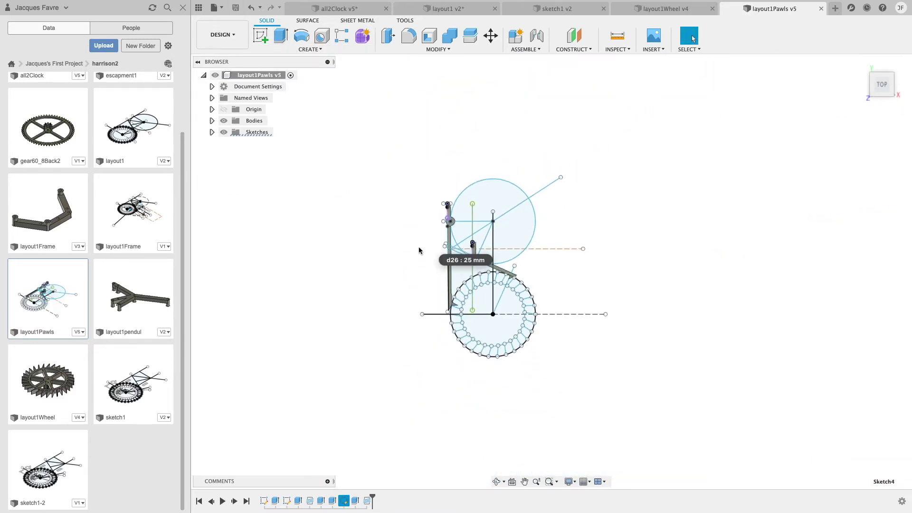
Step: Open the layout1pendul design and roll its timeline back to just after the first sketch
click(148, 322)
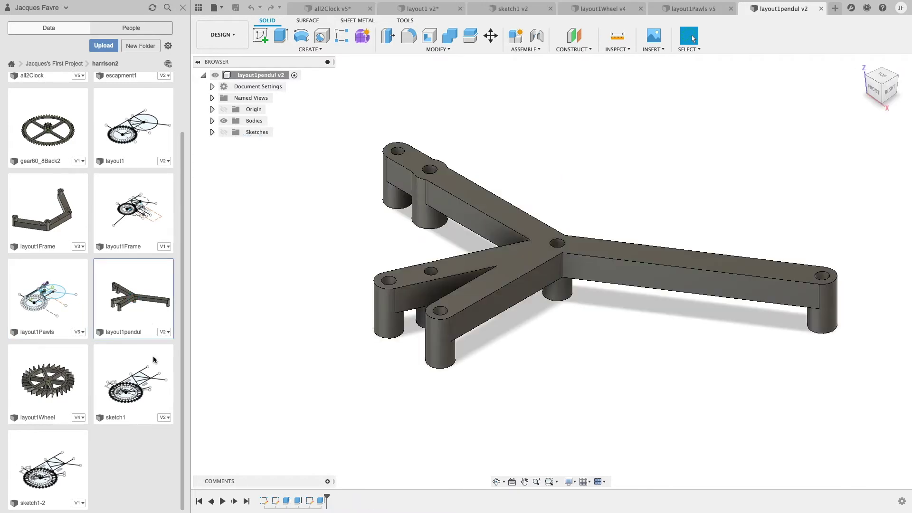
drag(323, 500, 269, 498)
scroll(430, 307, up, 5)
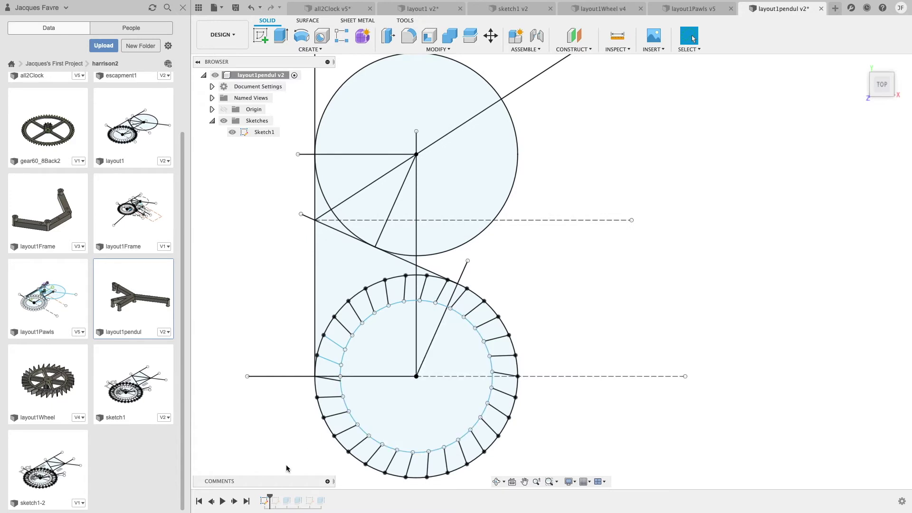
Step: Roll the timeline forward past the second sketch and examine the pendulum's arm outlines and pivot circles
drag(269, 497, 280, 499)
scroll(334, 234, down, 2)
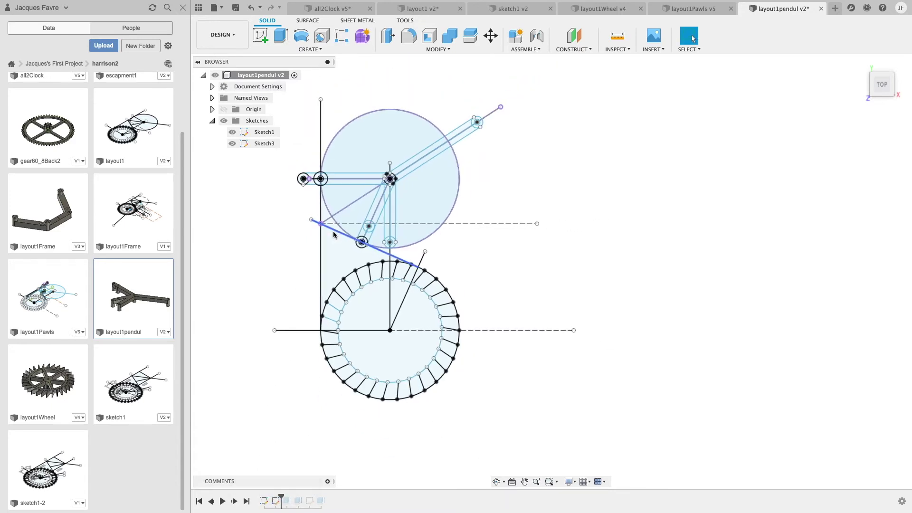
scroll(387, 185, up, 6)
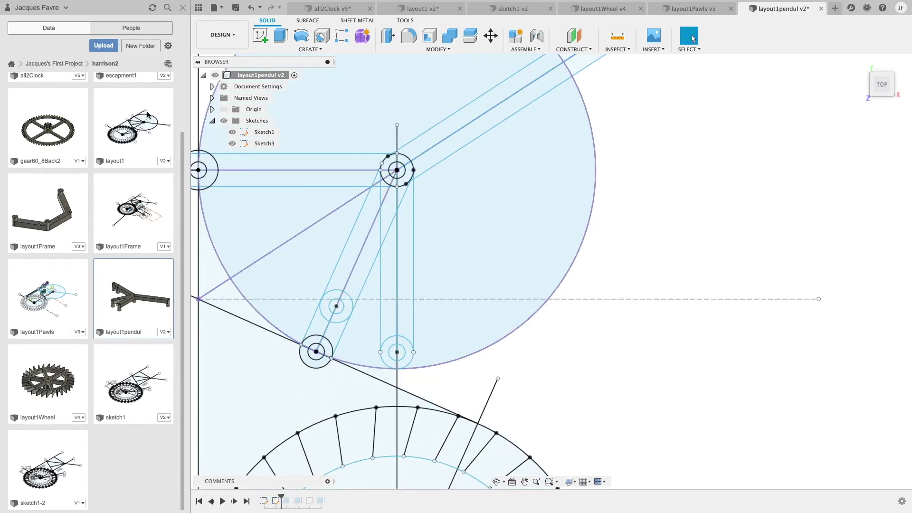
Step: Roll the pendulum's timeline forward through its extrusions to the end and examine the bosses and stepped hole from below
middle_drag(311, 234, 411, 253)
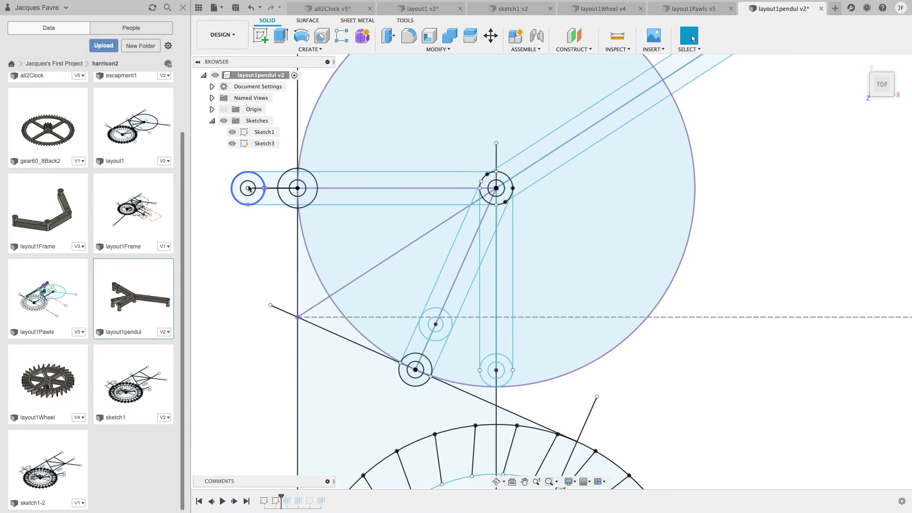
scroll(82, 306, up, 3)
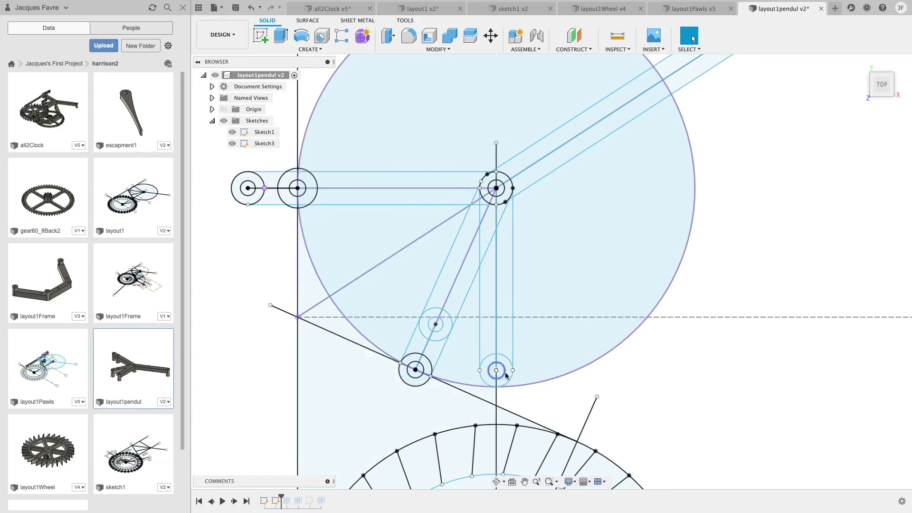
scroll(568, 329, down, 3)
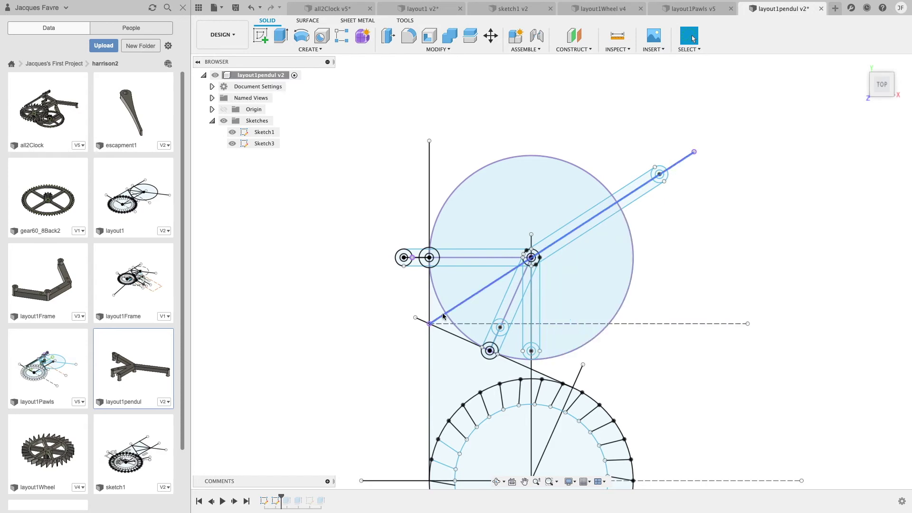
drag(281, 499, 304, 498)
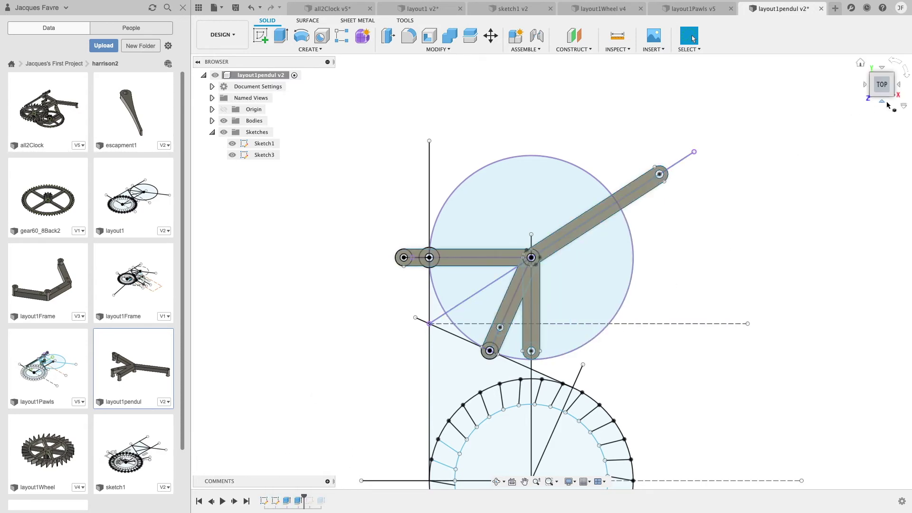
drag(887, 104, 844, 55)
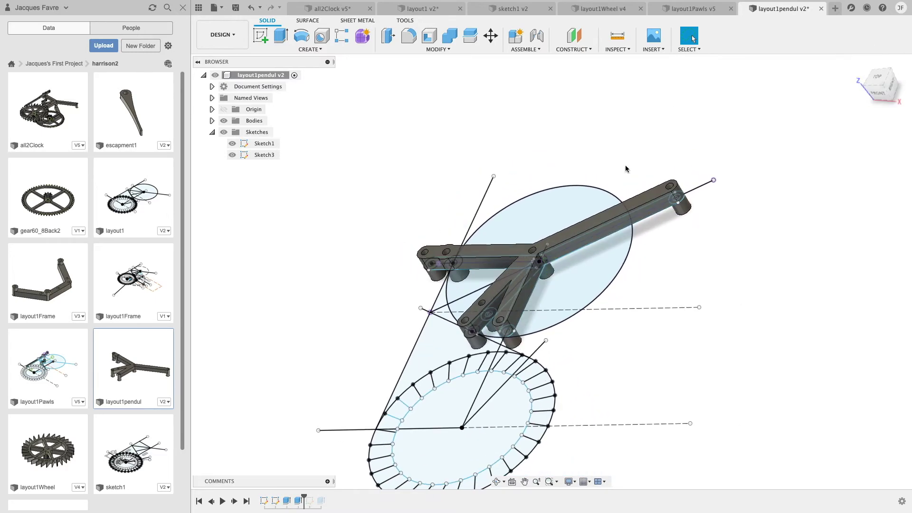
drag(879, 77, 734, 24)
scroll(645, 389, up, 5)
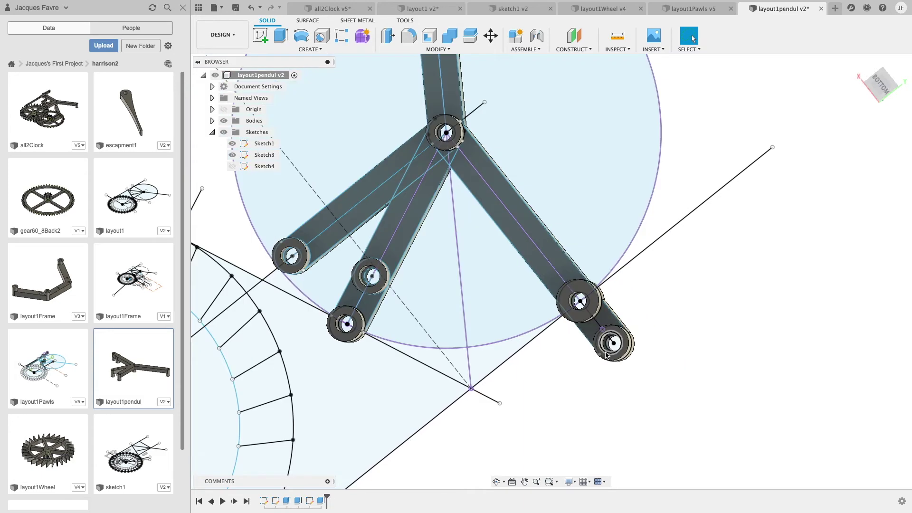
scroll(594, 323, up, 5)
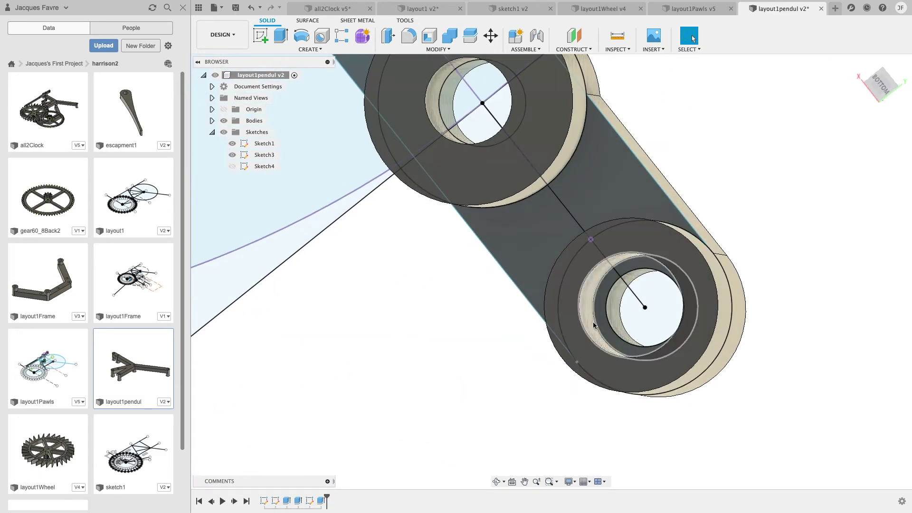
Step: Hide all sketches in the pendulum design and save it as a new version
click(886, 88)
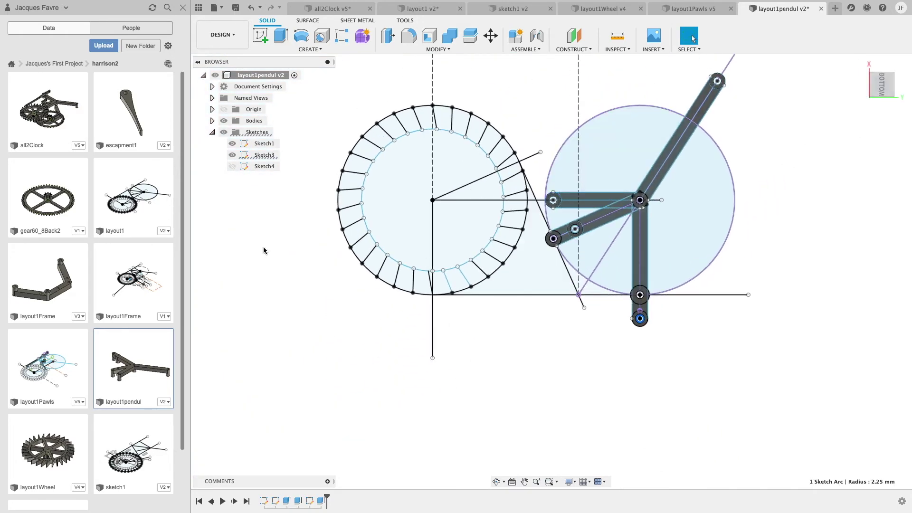
click(224, 132)
click(235, 8)
key(Return)
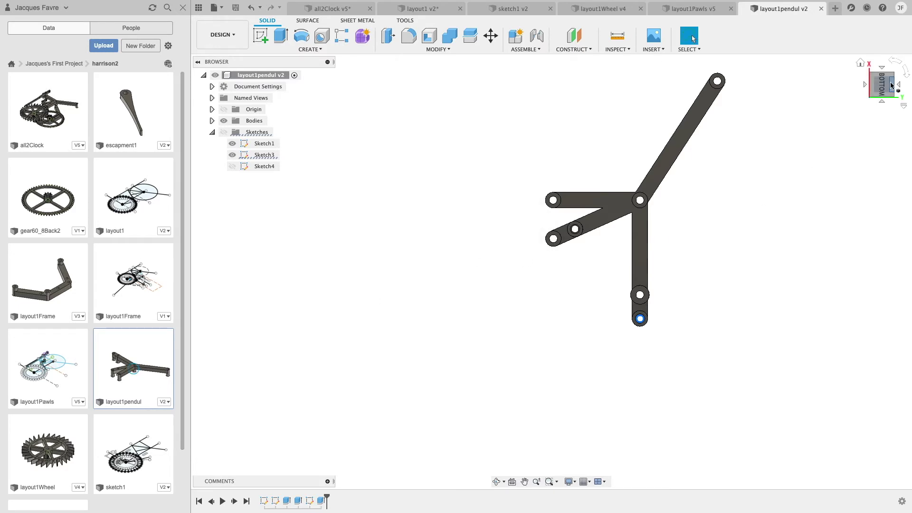
click(862, 77)
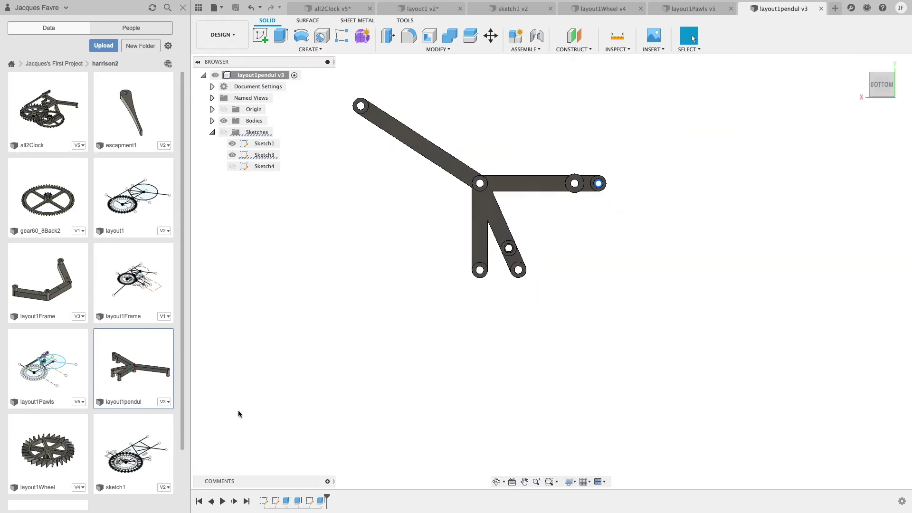
Step: Open the layout1Frame v3 design and roll its timeline back to before the last extrusion
double_click(62, 308)
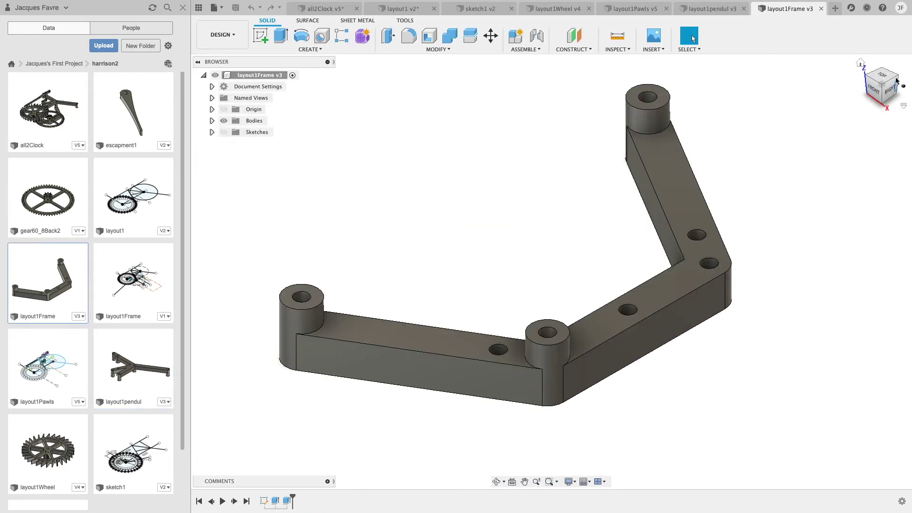
click(879, 72)
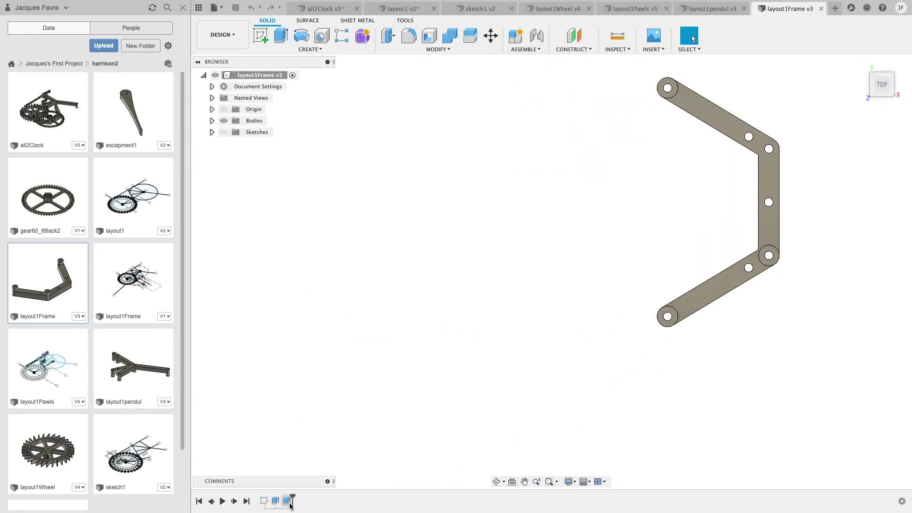
drag(290, 503, 281, 501)
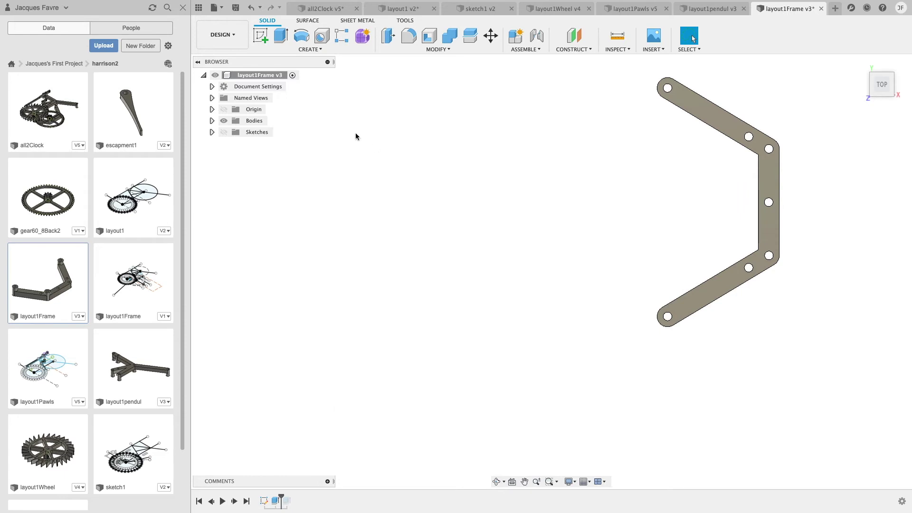
Step: Show the frame's layout sketch and examine how the frame arms and holes follow the wheel and pendulum axes
click(224, 132)
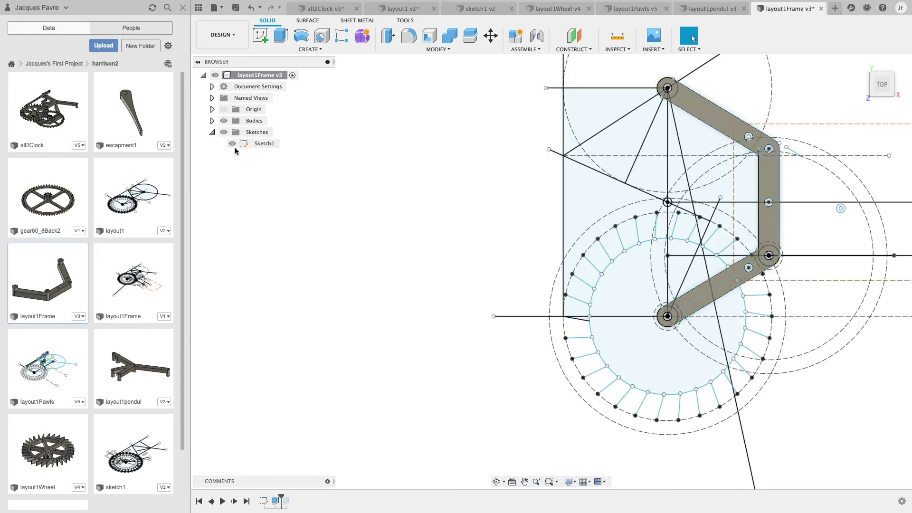
scroll(803, 316, down, 3)
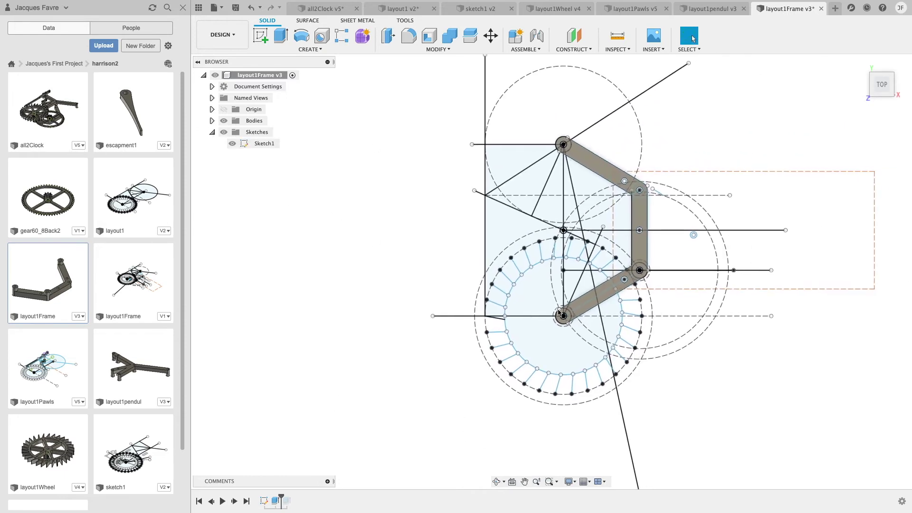
scroll(626, 280, up, 4)
scroll(624, 280, down, 4)
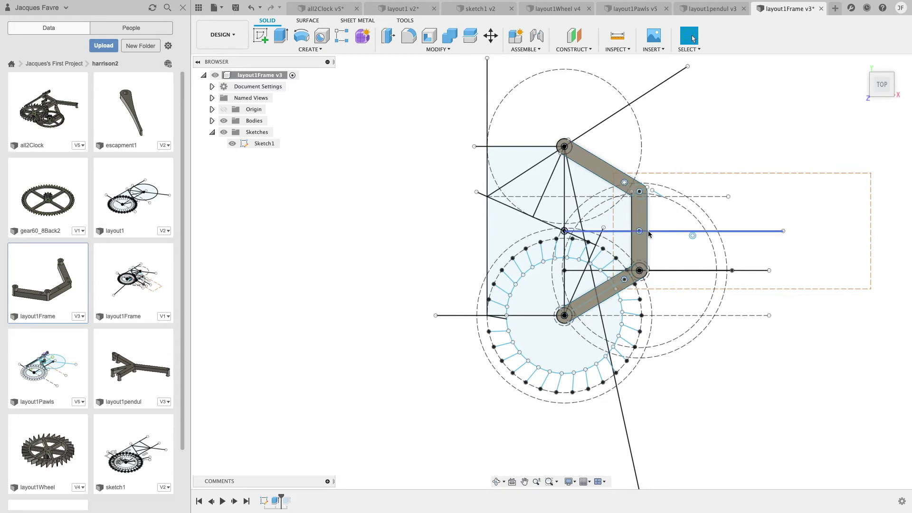
shift+middle_drag(648, 234, 555, 233)
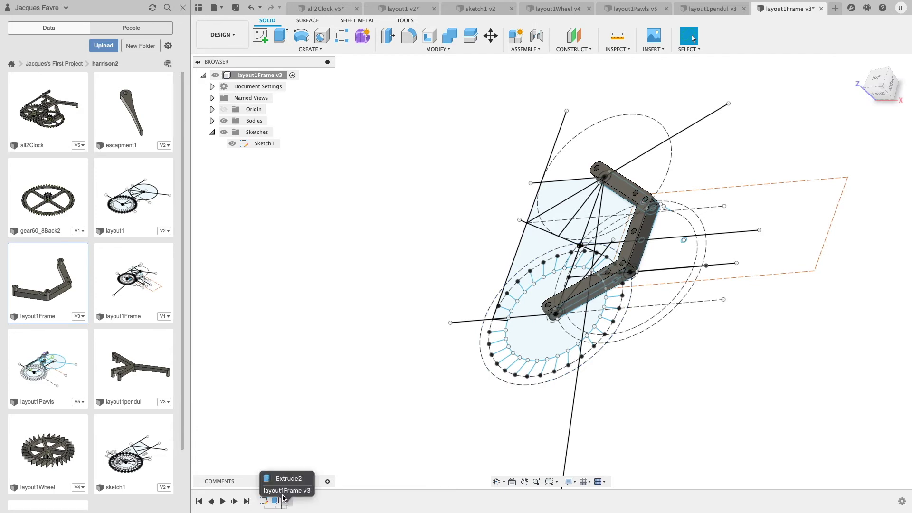
Step: Roll the frame's timeline forward past the last extrusion and view the raised bosses from an angle
click(876, 79)
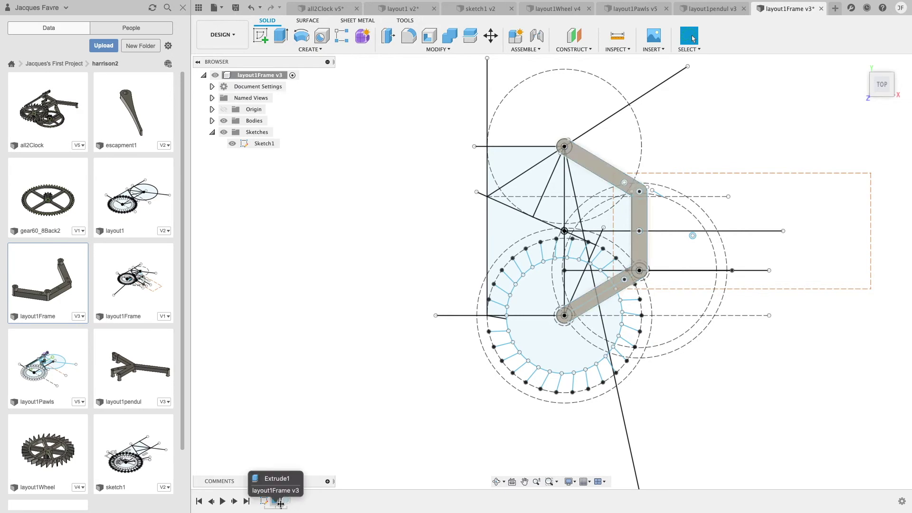
drag(281, 500, 294, 501)
shift+middle_drag(884, 90, 811, 82)
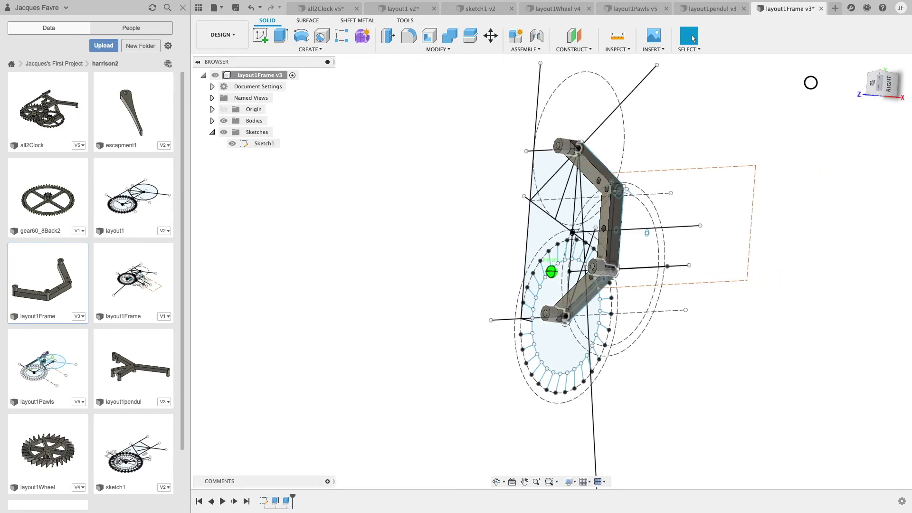
Step: Hide the frame design's sketches and save it as a new version
click(224, 133)
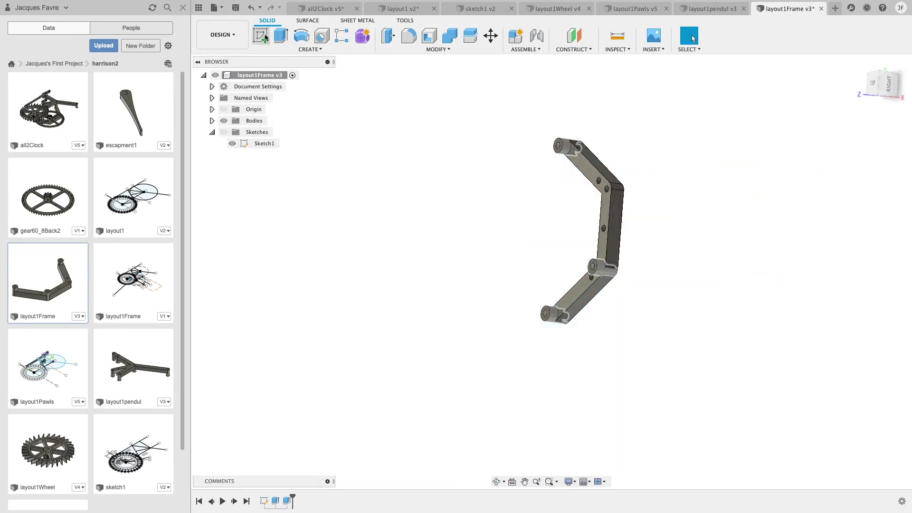
click(236, 10)
click(470, 247)
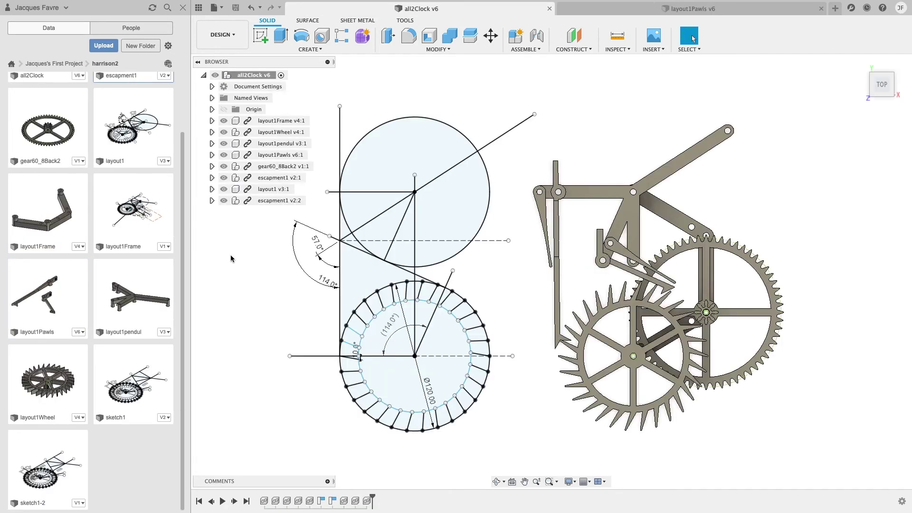
Step: Create a new design and save it as all3 in the harrison2 folder
click(215, 8)
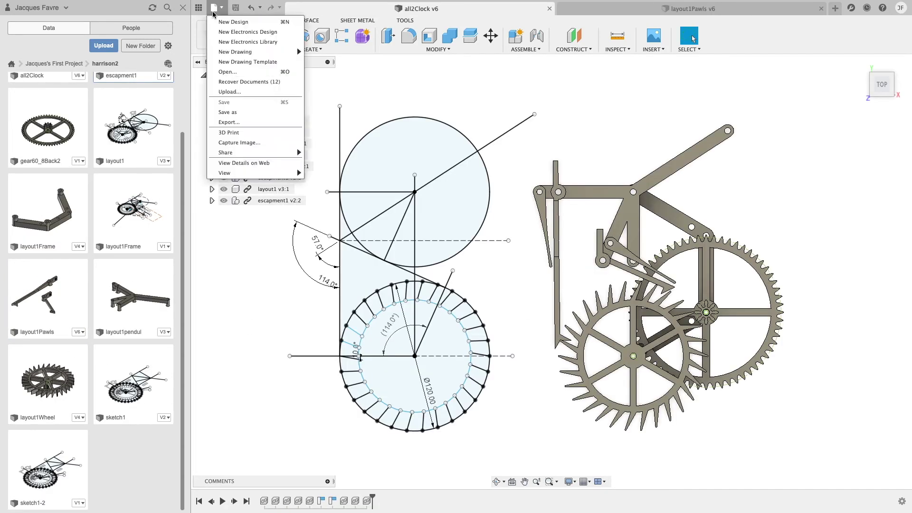
click(230, 19)
click(235, 7)
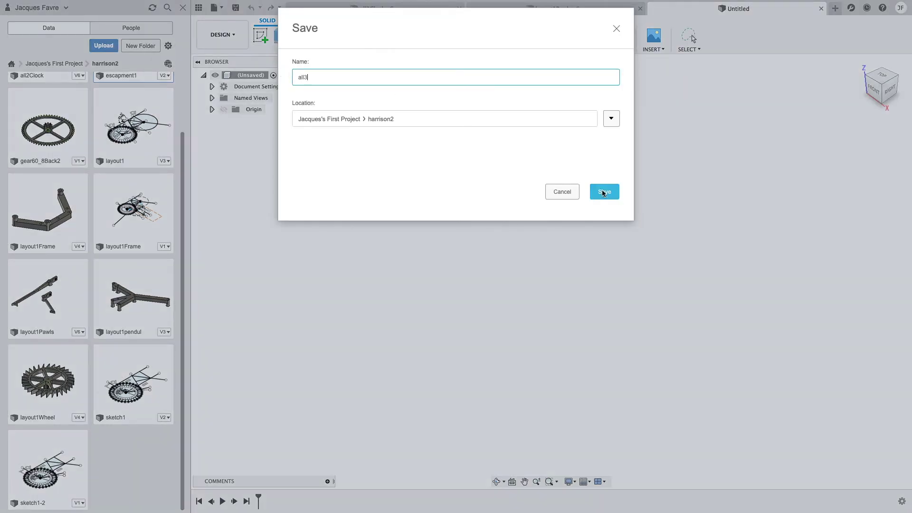
click(603, 192)
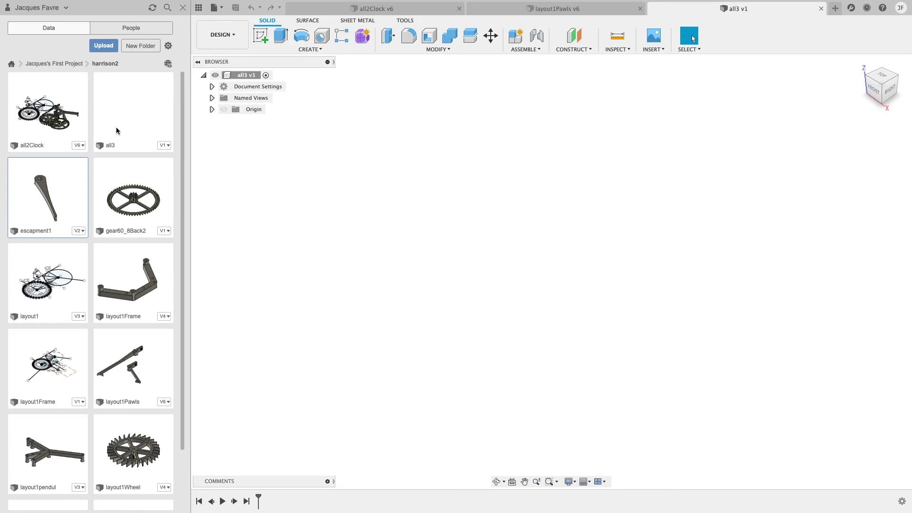
Step: Insert the layout1Frame v4 component into the all3 design at its default position
scroll(132, 341, down, 1)
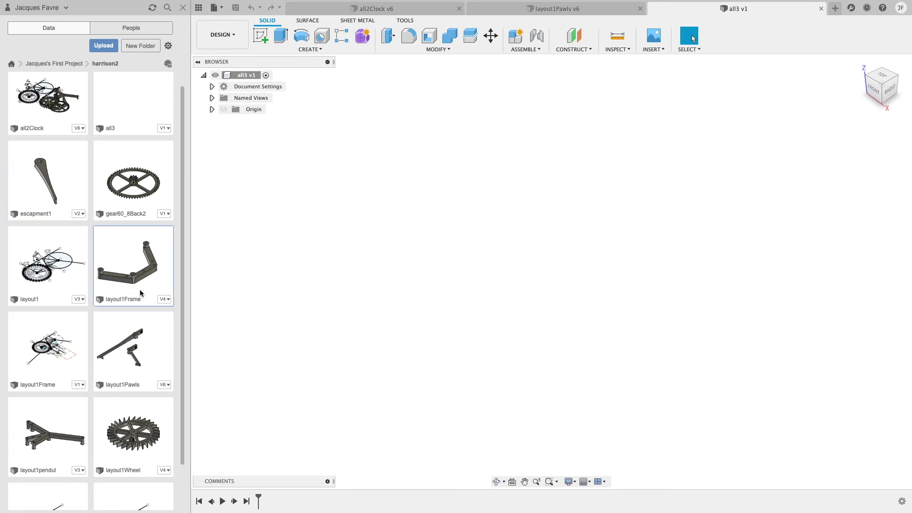
right_click(140, 293)
click(153, 306)
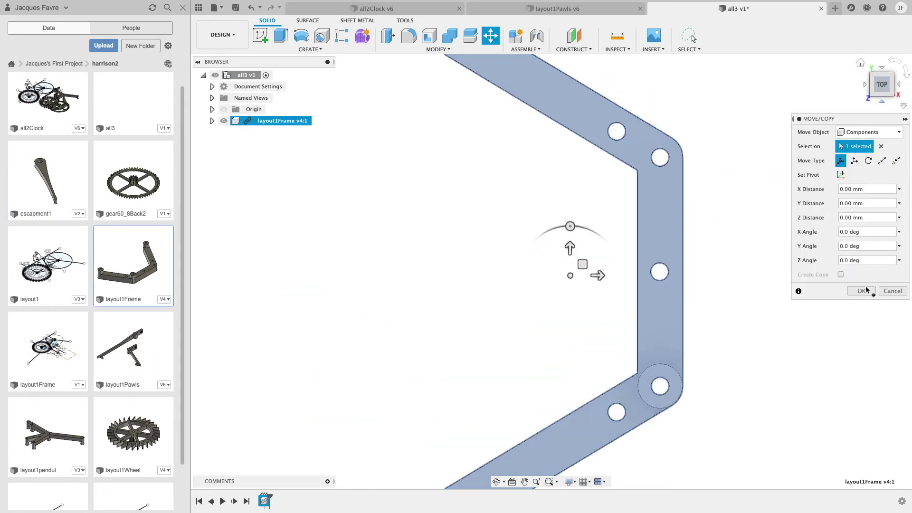
click(862, 291)
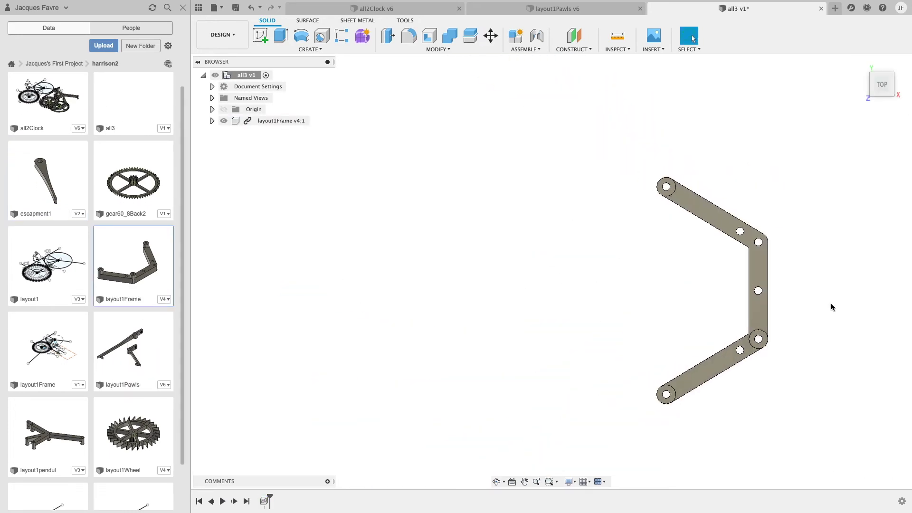
Step: Insert the layout1Wheel component and move it up 40 mm in Z above the frame
right_click(158, 419)
click(162, 425)
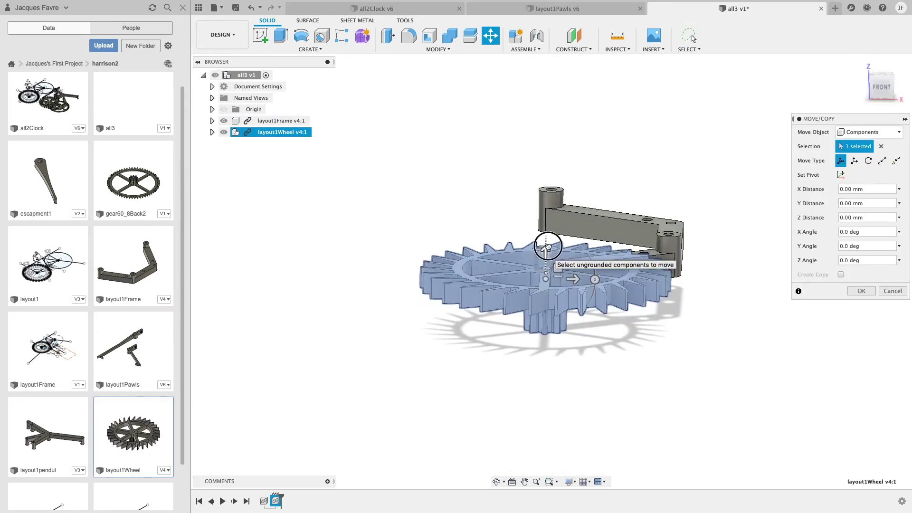
drag(547, 246, 542, 191)
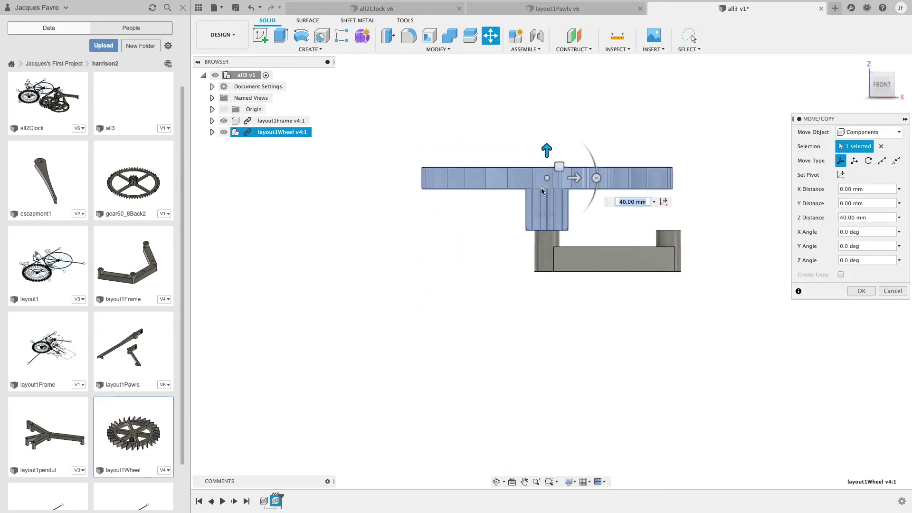
click(860, 290)
Step: Insert the layout1Pawls component and raise it in Z until the pawls reach the wheel's teeth
shift+middle_drag(859, 295, 882, 171)
right_click(163, 360)
click(151, 373)
click(882, 90)
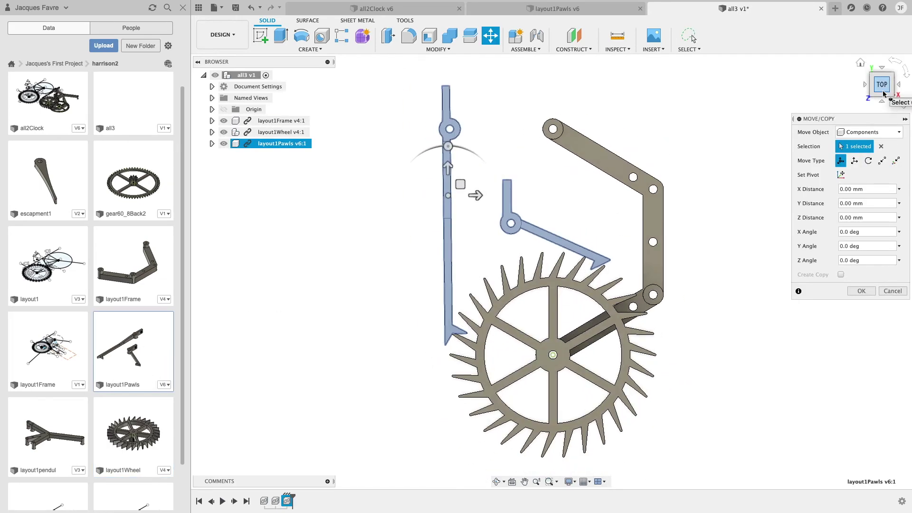
click(881, 99)
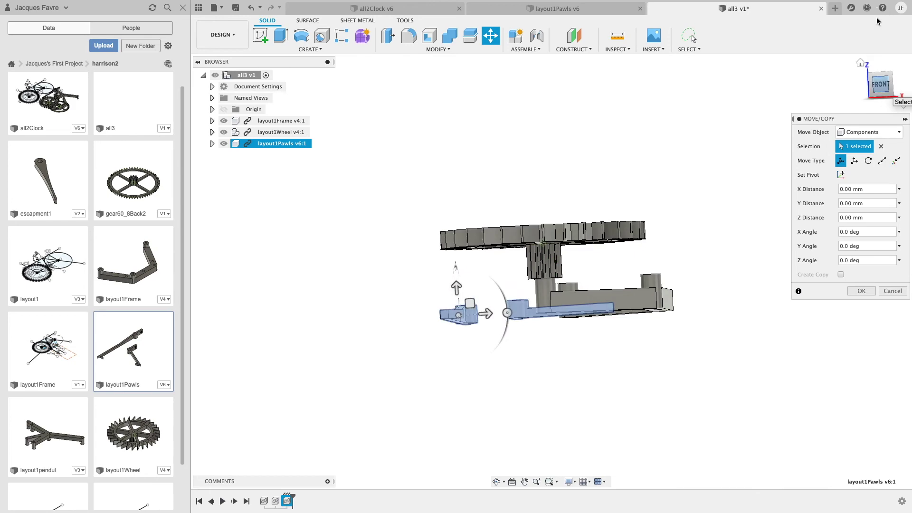
drag(456, 262, 465, 242)
scroll(451, 222, up, 5)
click(861, 291)
shift+middle_drag(885, 159, 727, 232)
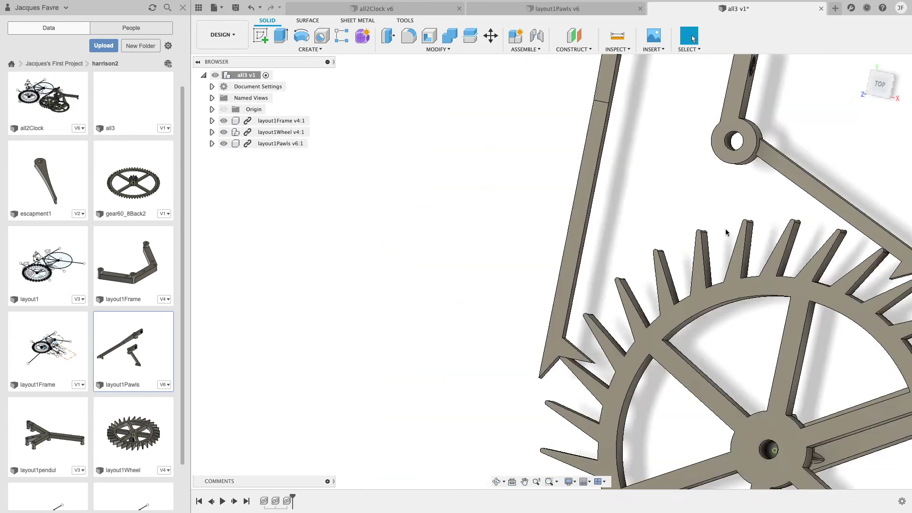
Step: Insert the layout1pendul component and move it up 30 mm in Z
click(879, 88)
right_click(74, 454)
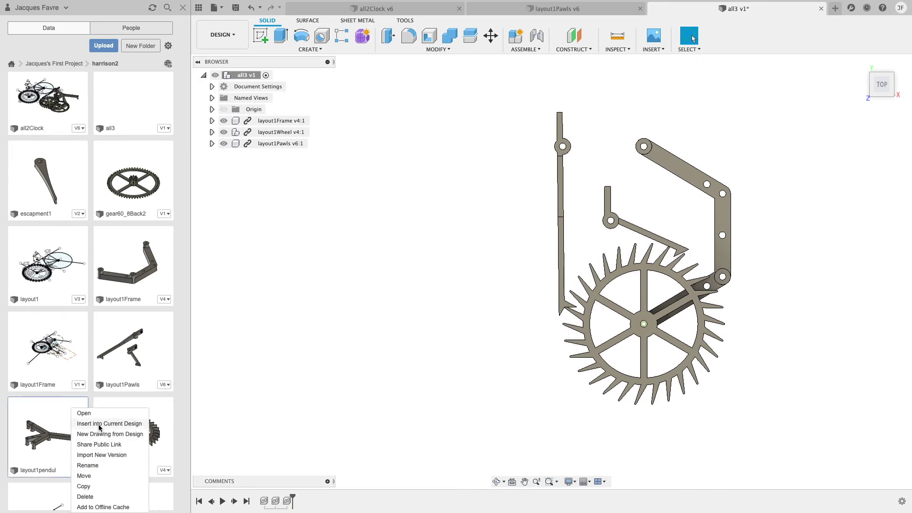
click(95, 421)
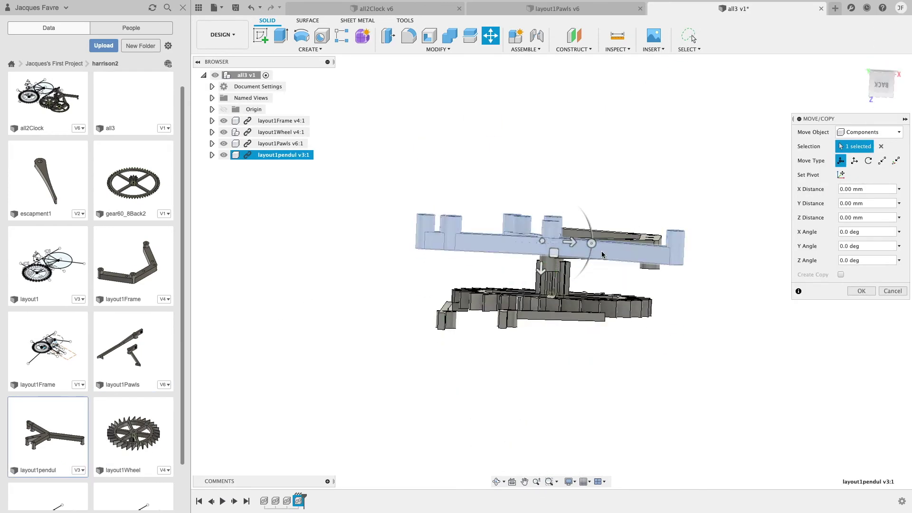
drag(542, 265, 544, 316)
scroll(545, 316, up, 5)
drag(519, 270, 519, 284)
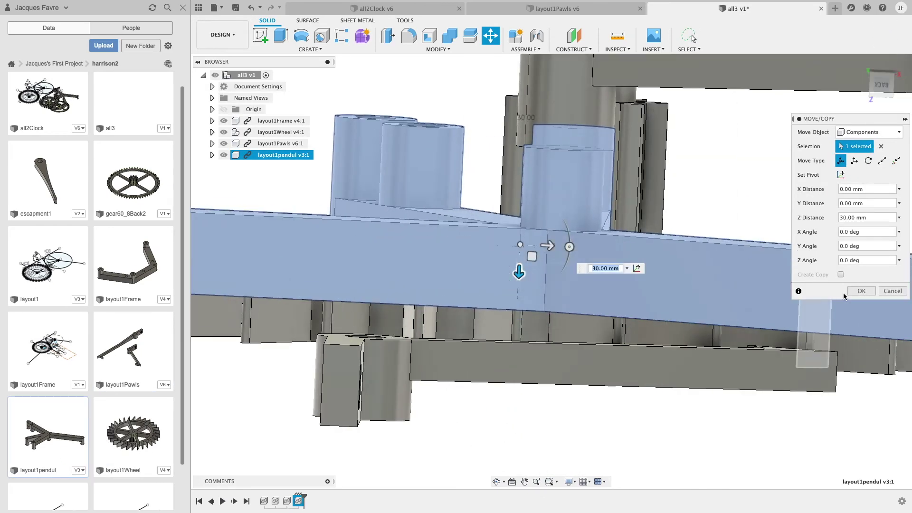
click(881, 84)
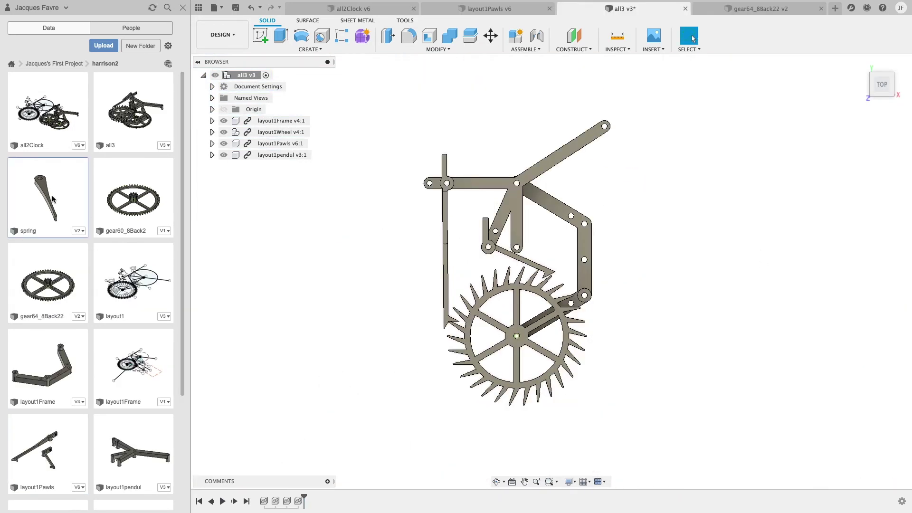
Step: Insert the spring component and move it up 40 mm in Z to the level of the pawls
right_click(62, 188)
click(78, 208)
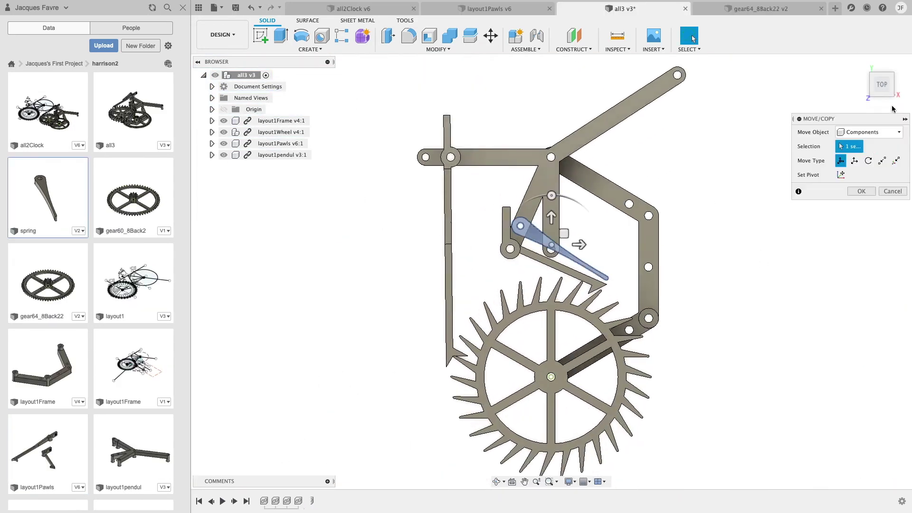
drag(886, 91, 884, 43)
drag(553, 279, 552, 217)
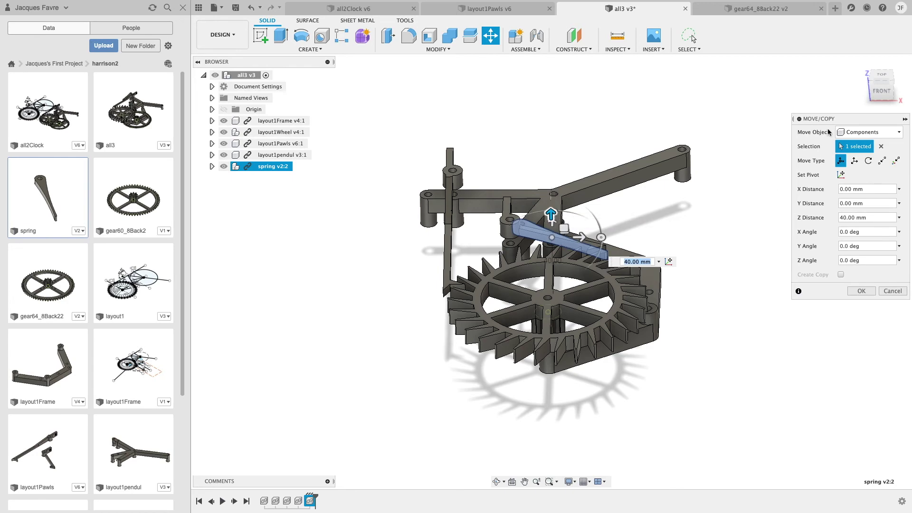
click(860, 290)
mouse_move(881, 85)
mouse_down()
mouse_move(878, 100)
mouse_move(880, 87)
mouse_up()
Step: Insert a second spring, raise it in Z and place its hub over the end hole of the pendulum's horizontal arm
right_click(76, 206)
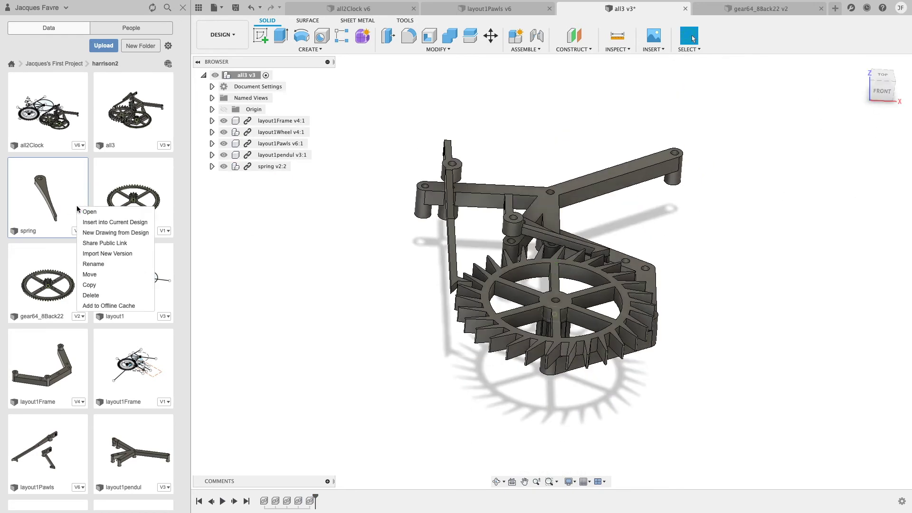
click(97, 222)
drag(554, 281, 553, 205)
drag(582, 234, 428, 131)
click(882, 75)
scroll(390, 135, up, 5)
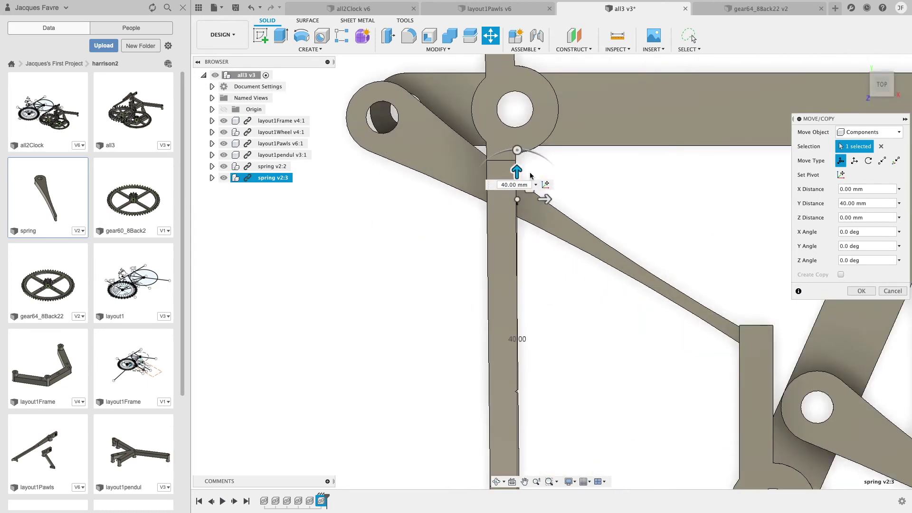
drag(518, 172, 517, 162)
drag(546, 191, 569, 192)
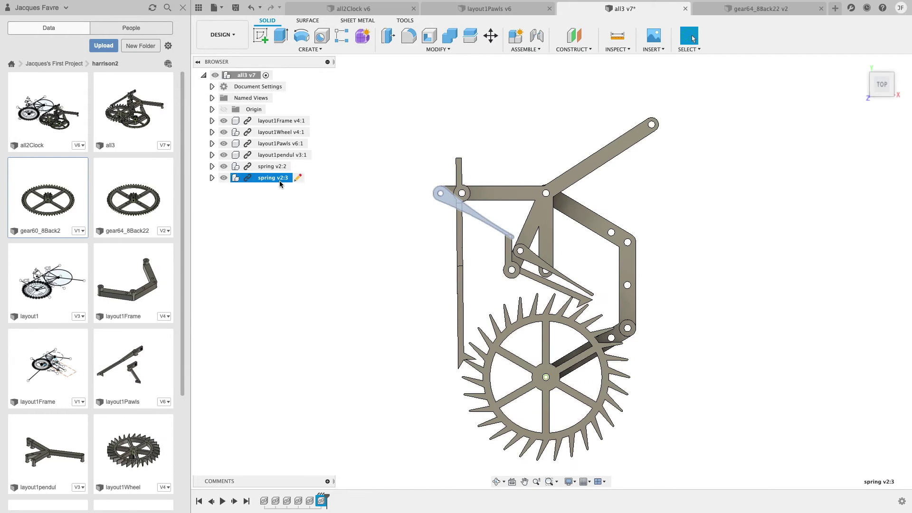
Step: Rotate the second spring -50° in Z about its hub hole, alongside the long pawl, and capture its position
right_click(280, 180)
click(305, 210)
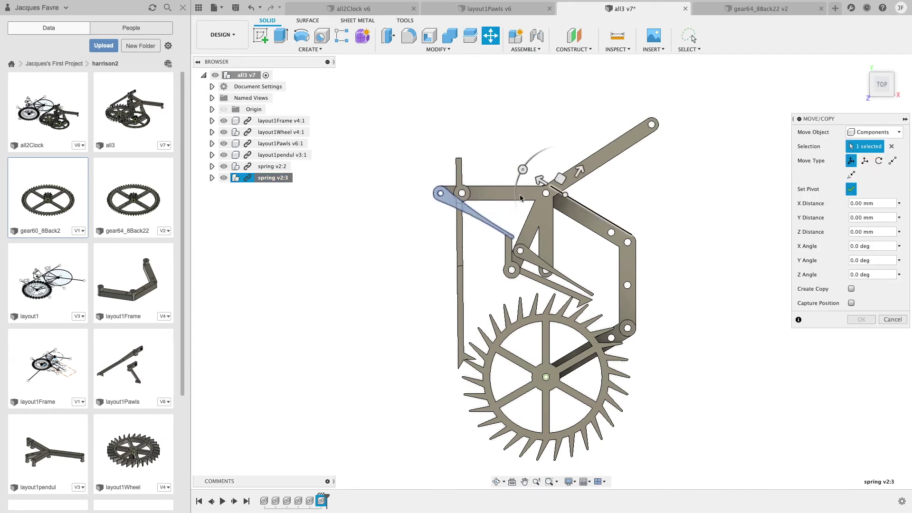
drag(436, 144, 480, 165)
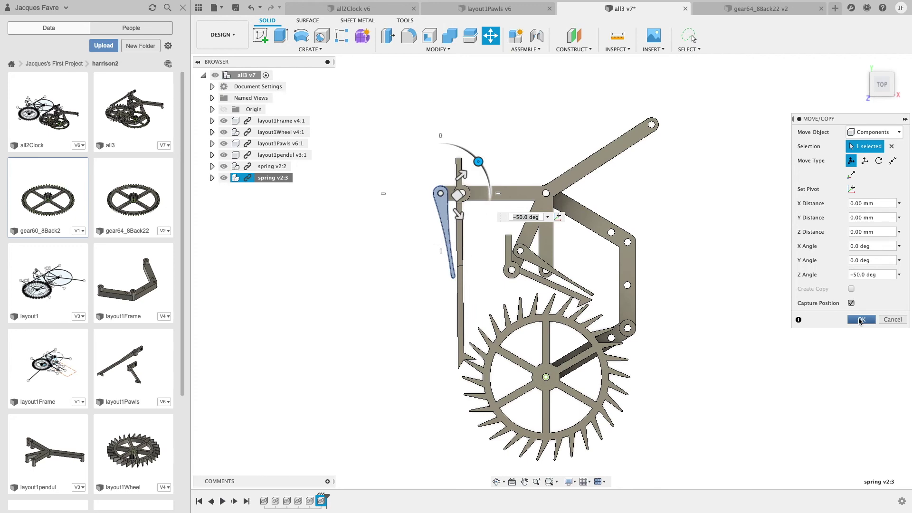
click(860, 319)
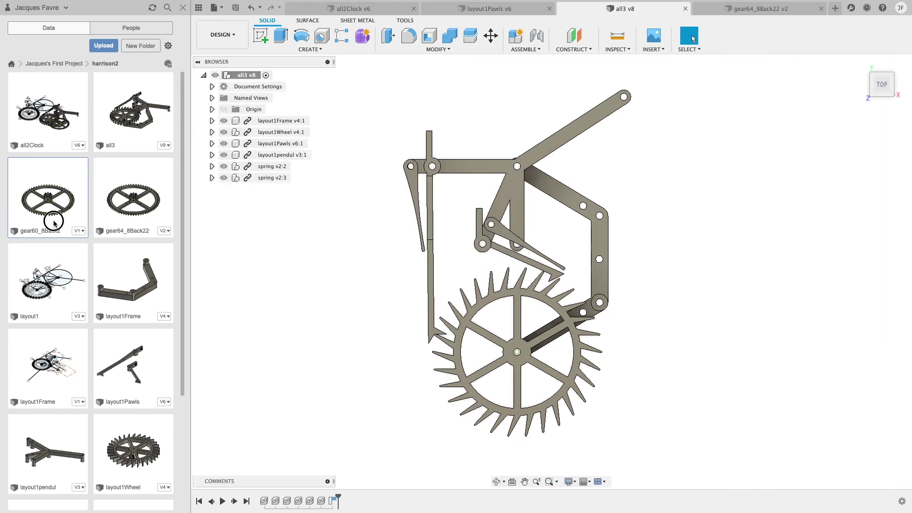
Step: Insert the gear60_8Back2 component and move it 65 mm in X and 35 mm in Y toward the frame's lower corner hole
right_click(55, 223)
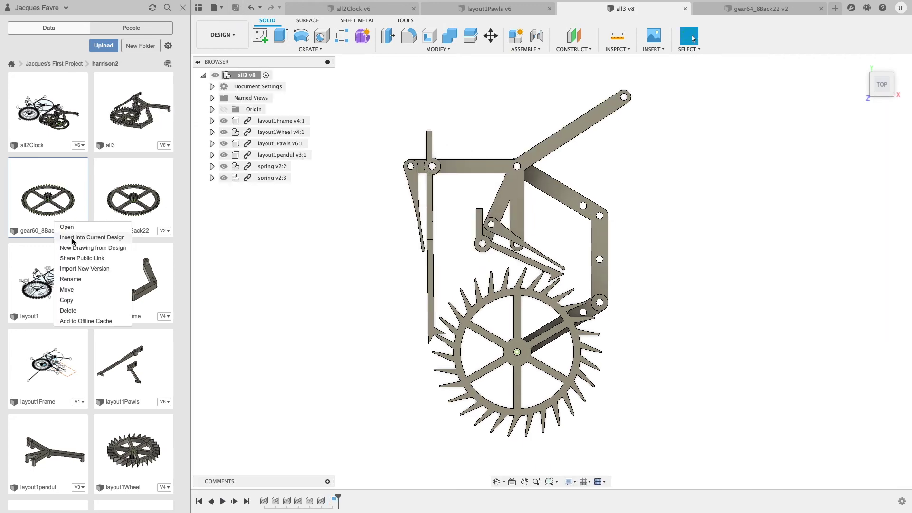
click(72, 237)
scroll(597, 264, up, 2)
drag(522, 317, 616, 320)
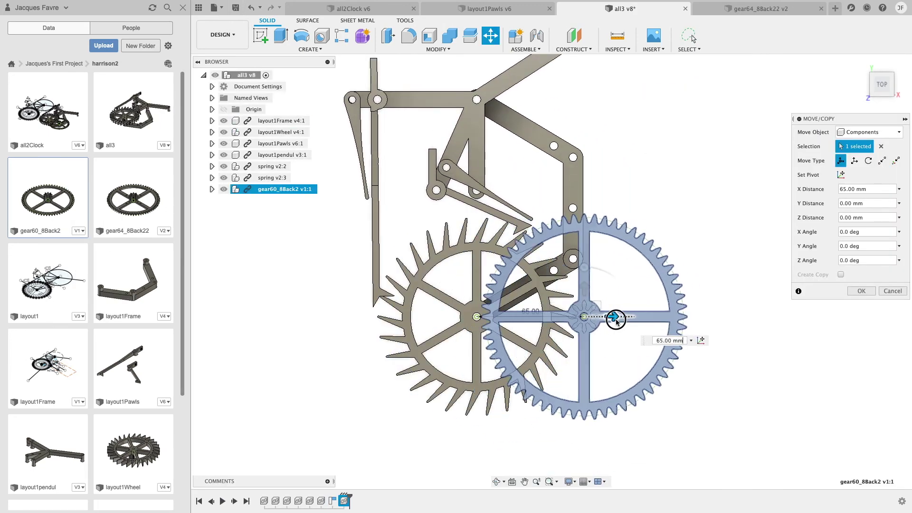
drag(584, 288, 584, 235)
Step: Raise the 60-tooth gear in Z from its base level, fine-tuning its height against the frame
click(882, 95)
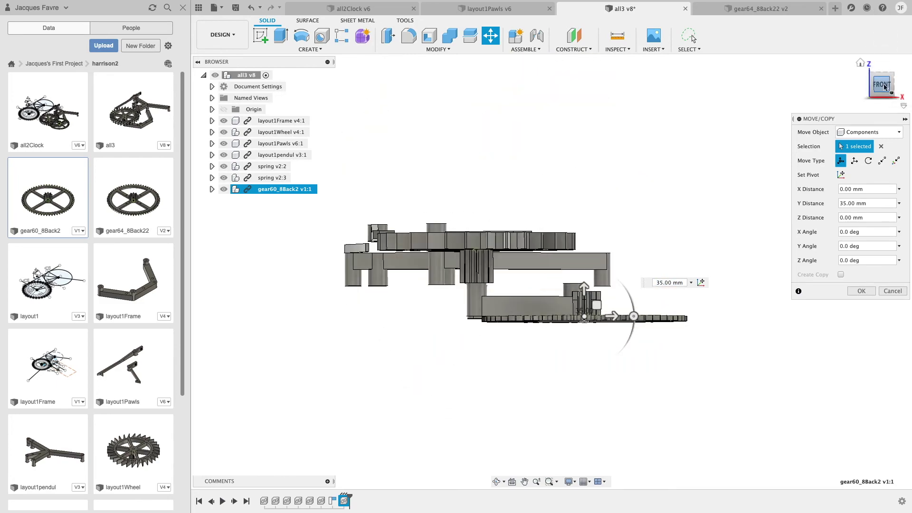
drag(584, 288, 583, 247)
scroll(580, 248, up, 4)
drag(600, 317, 600, 325)
scroll(600, 326, up, 3)
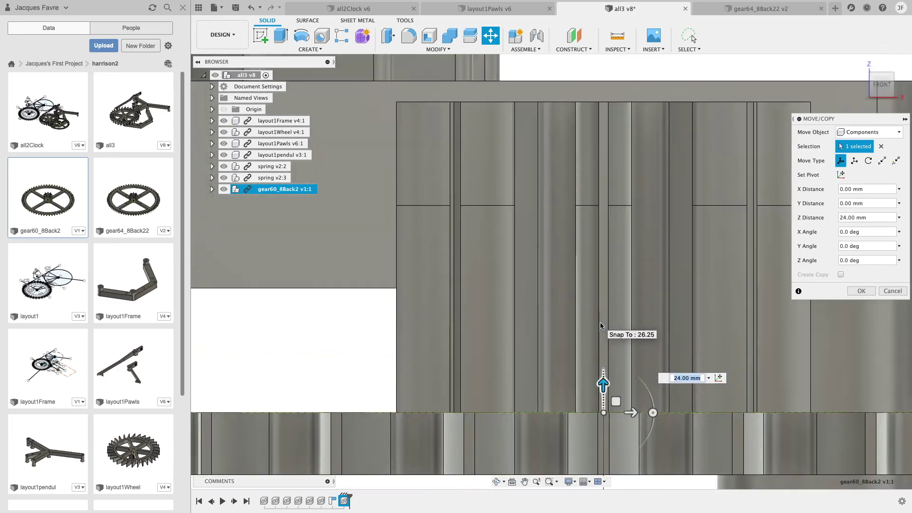
scroll(600, 325, up, 2)
middle_drag(600, 326, 607, 240)
drag(610, 290, 611, 304)
scroll(611, 304, down, 4)
Step: Shift the 60-tooth gear -6.7 mm in X to center its bore on the frame's corner hole and finish the move
drag(882, 85, 888, 155)
drag(624, 234, 589, 236)
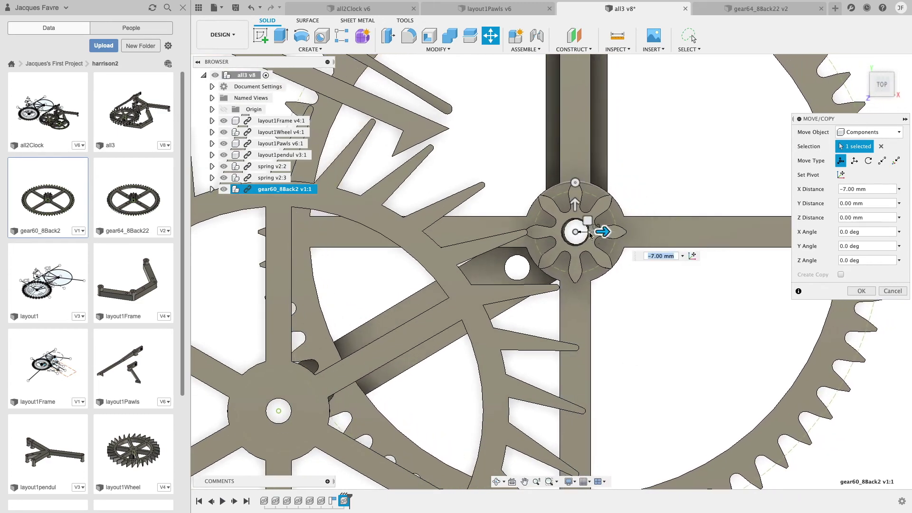
scroll(589, 234, up, 5)
drag(514, 225, 525, 225)
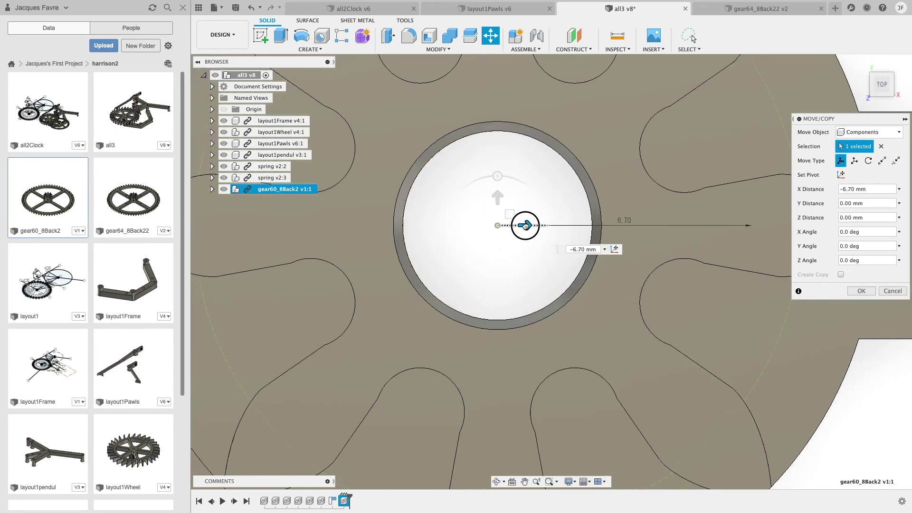
click(871, 293)
Step: Try rotating the pendulum 10° in Z about its central pivot hole without capturing the position
click(882, 56)
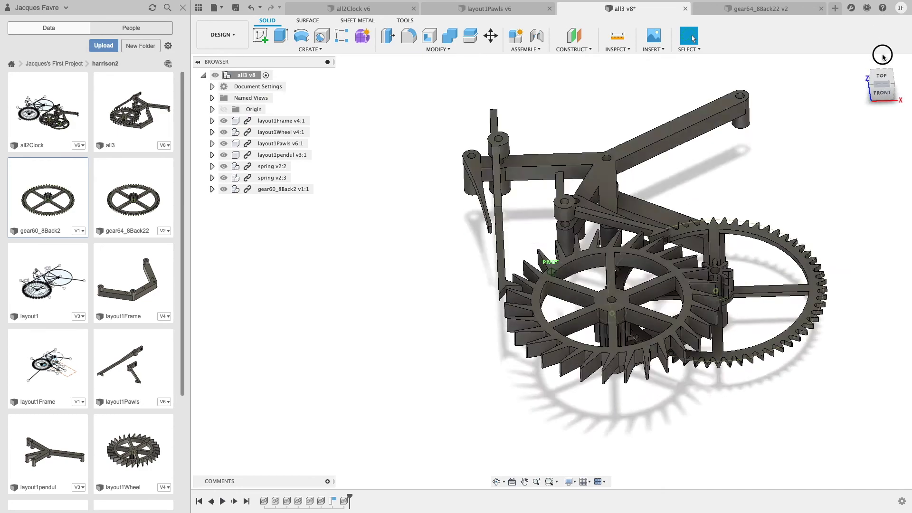
click(882, 77)
drag(882, 84, 861, 87)
middle_drag(807, 142, 741, 137)
scroll(544, 223, up, 5)
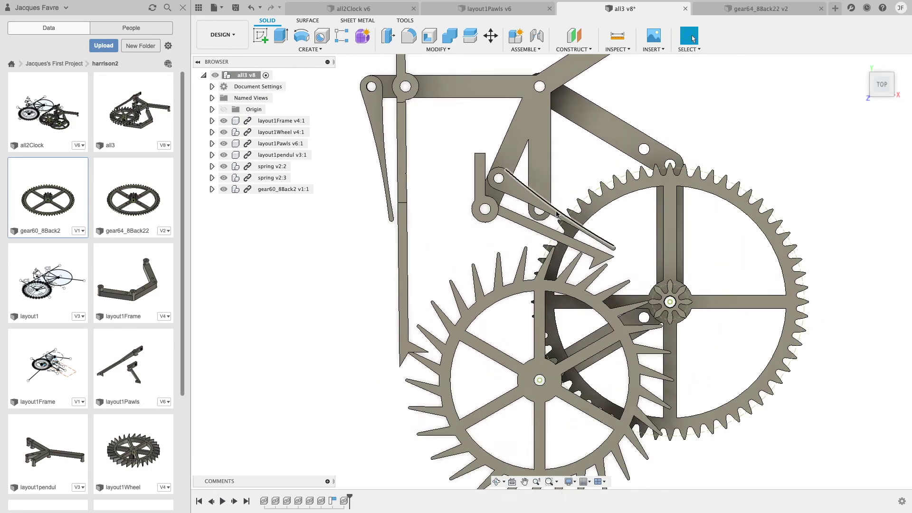
right_click(285, 155)
click(315, 186)
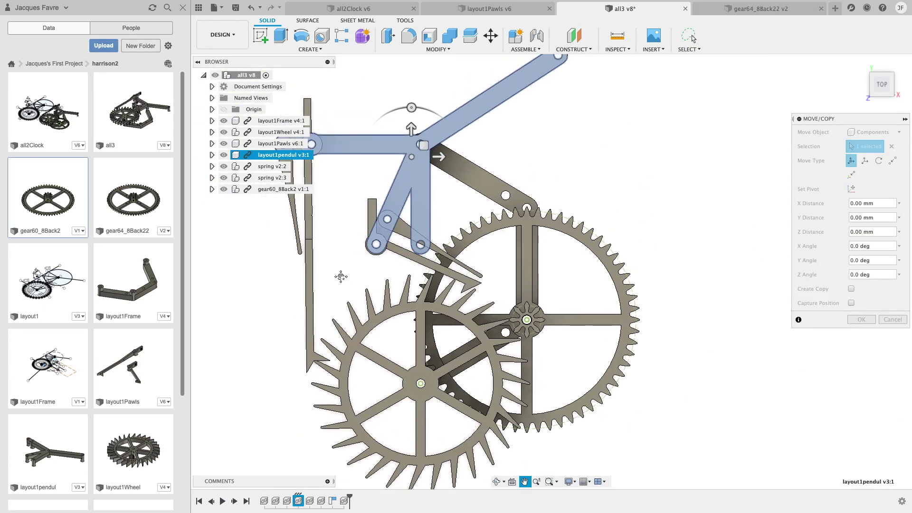
click(420, 146)
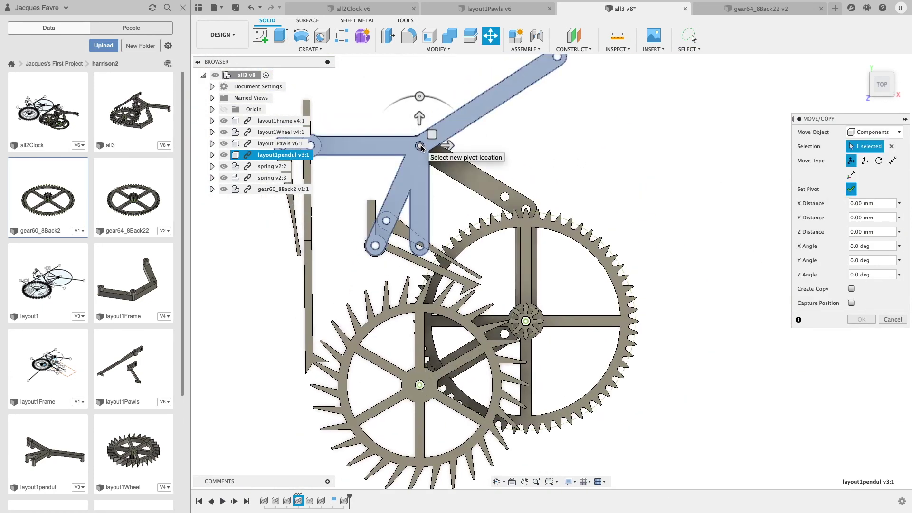
click(851, 190)
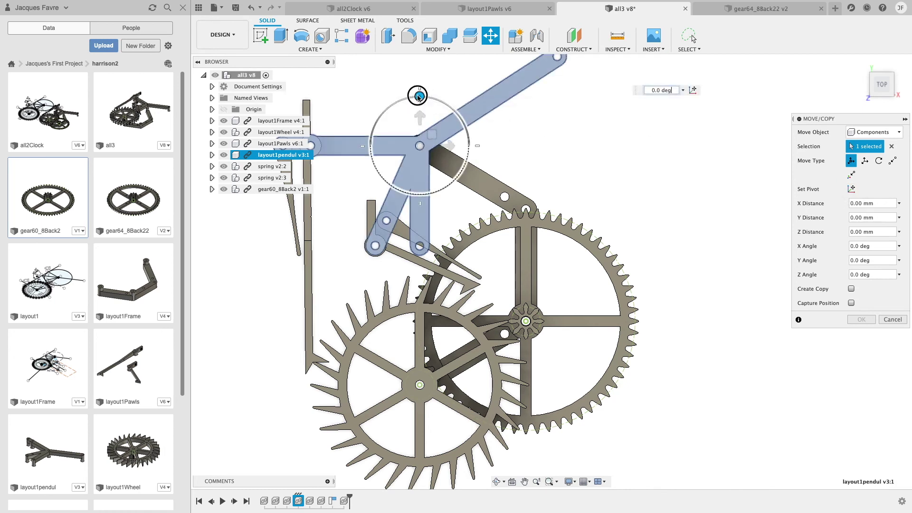
drag(419, 96, 410, 98)
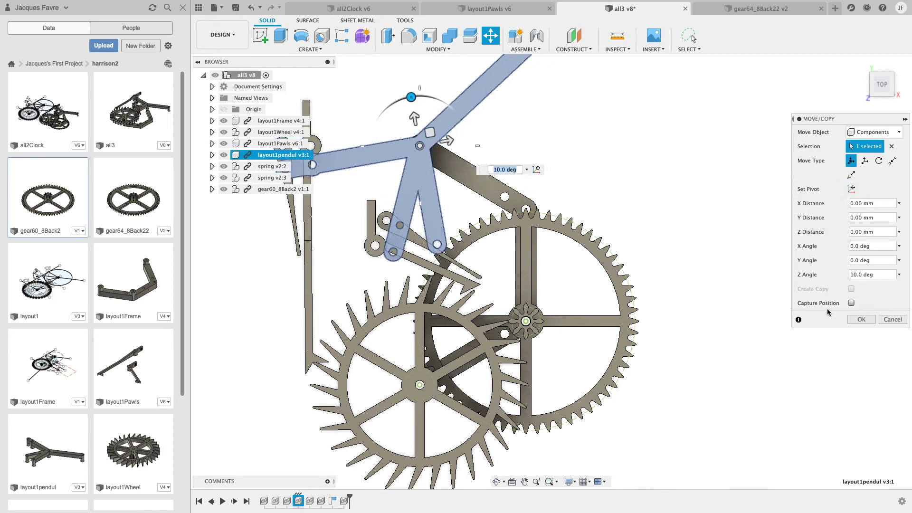
click(860, 319)
Step: Examine from below the clearance between the rotated pendulum's lower bosses and the 60-tooth gear's rim
click(898, 85)
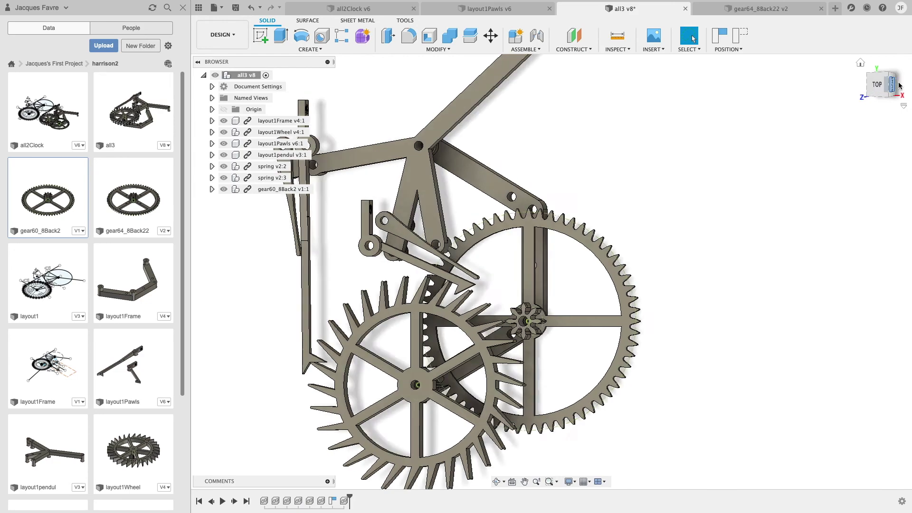
click(898, 85)
scroll(657, 257, up, 2)
scroll(659, 255, up, 3)
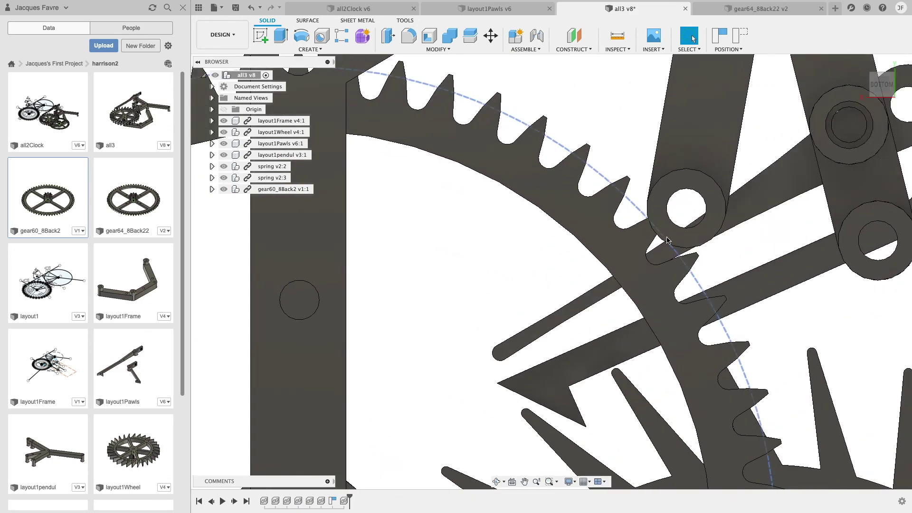
middle_drag(668, 241, 511, 255)
drag(883, 85, 902, 86)
scroll(521, 240, down, 5)
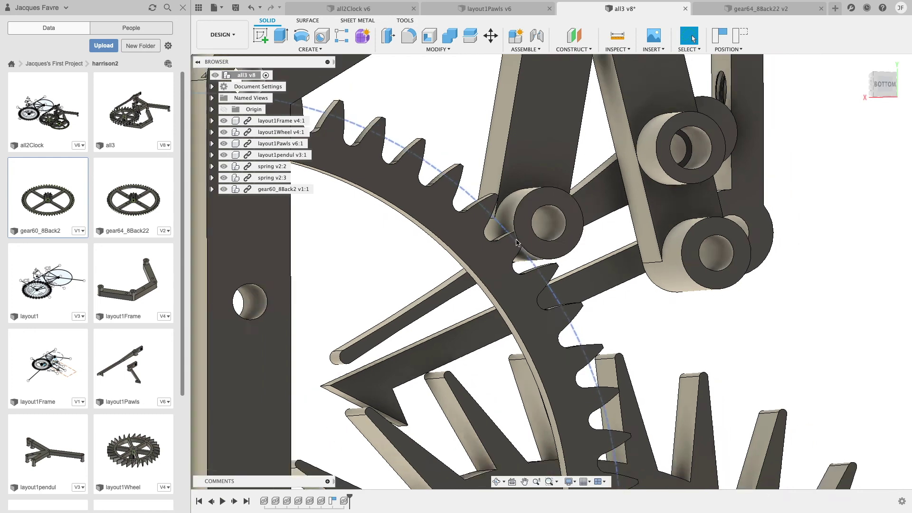
Step: Undo the pendulum's 10° rotation and view the whole mechanism from above
click(254, 9)
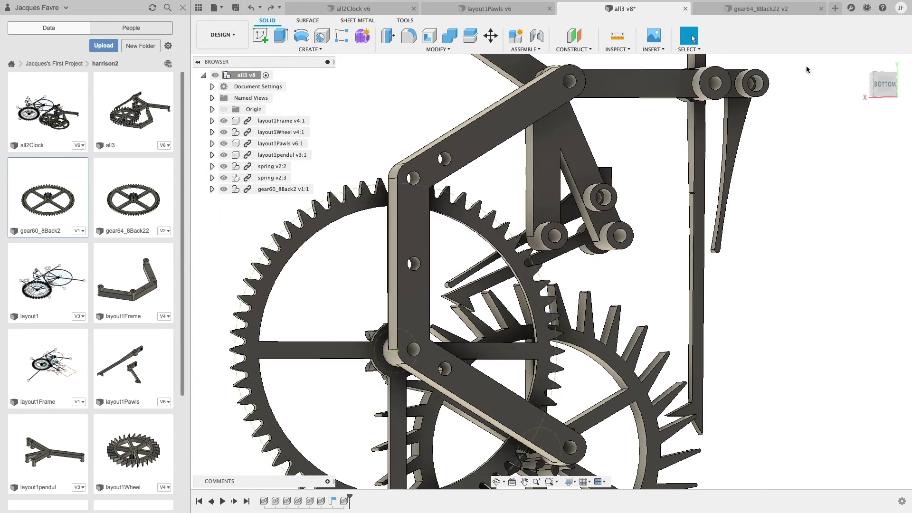
shift+middle_drag(807, 70, 651, 75)
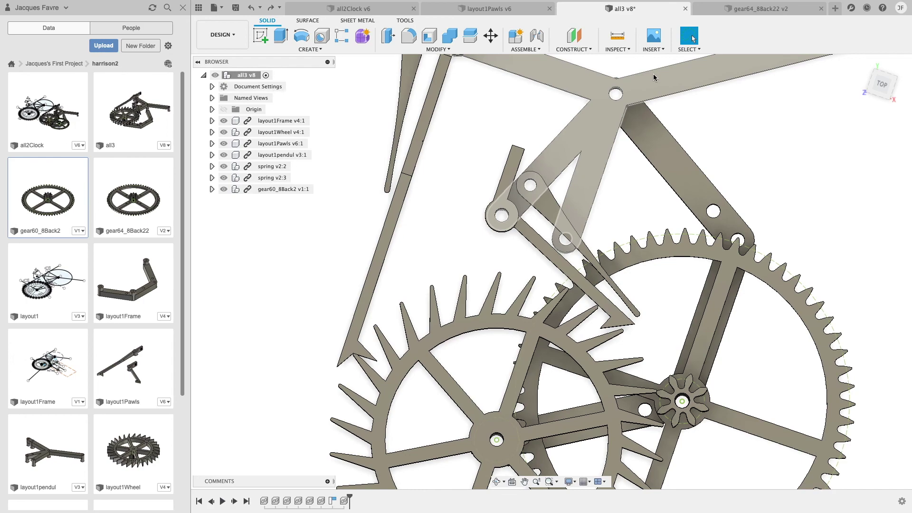
scroll(653, 79, down, 4)
middle_drag(658, 138, 654, 180)
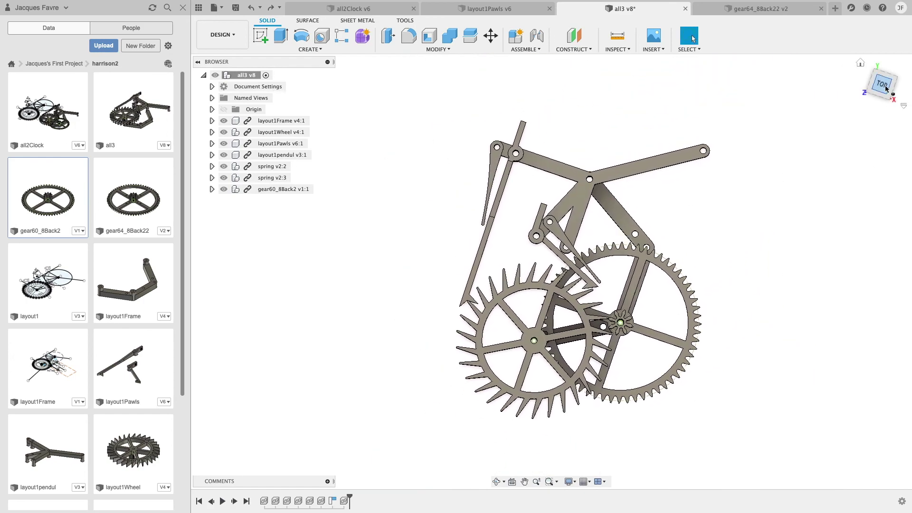